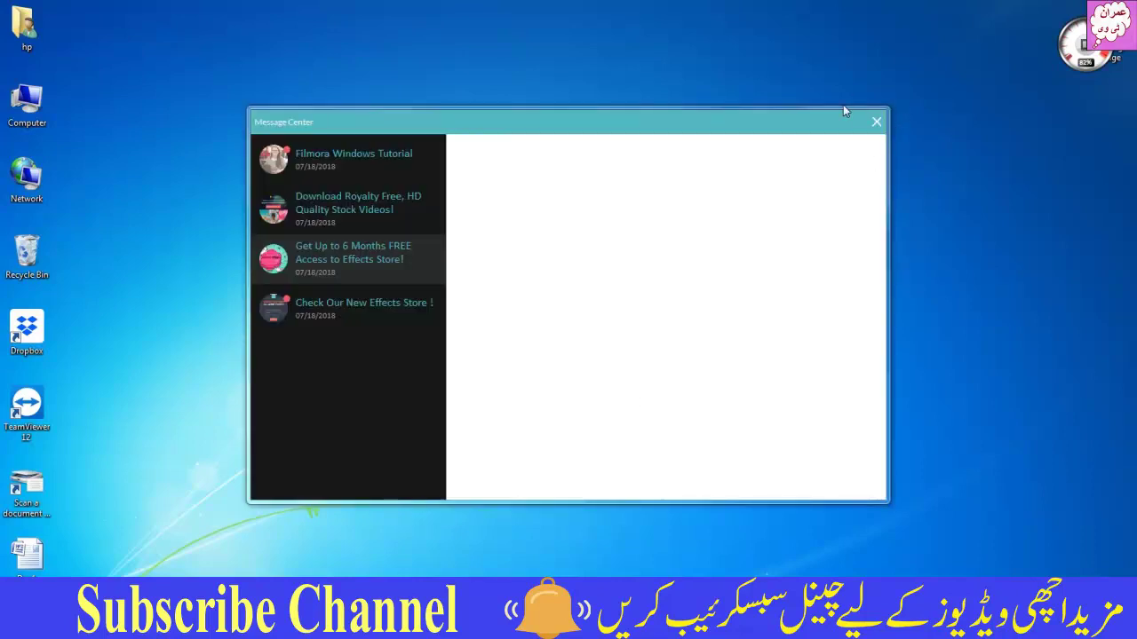
Close the Message Center window on the desktop
click(875, 122)
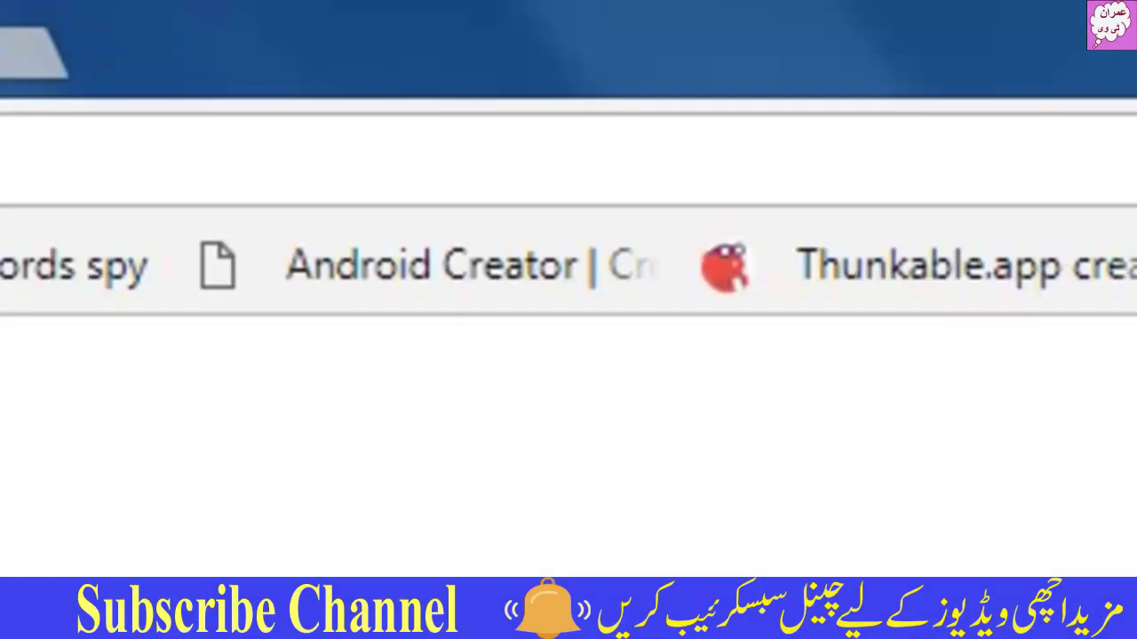
Load logocrisp.com and go to its 'Create your own logo now!' logo maker page
click(18, 89)
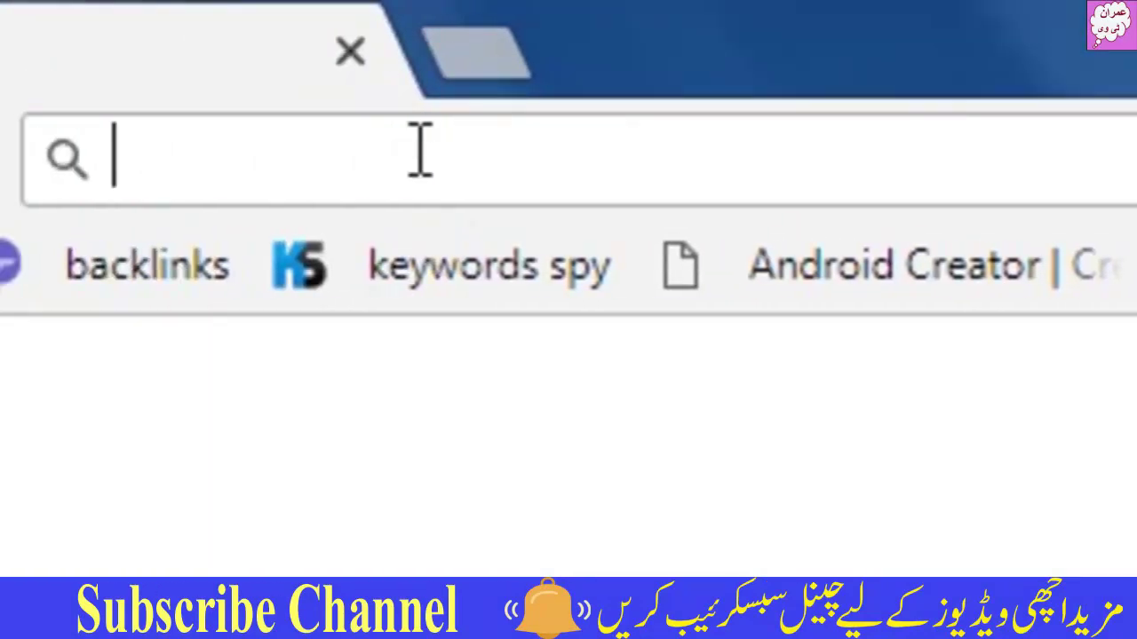
text(lo)
key(Right)
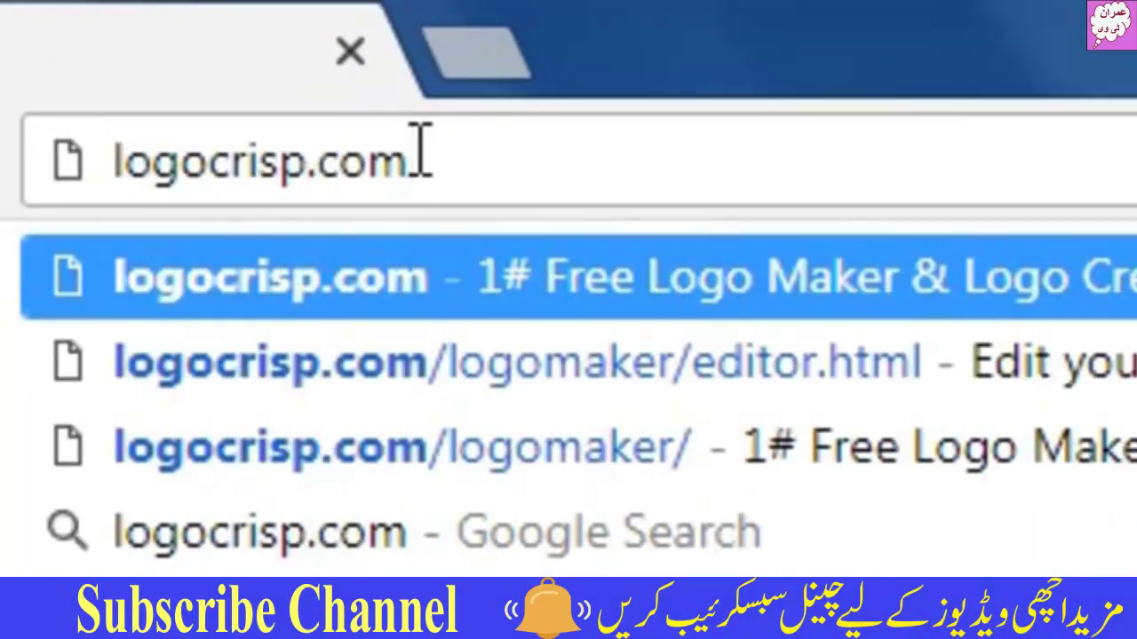
key(Return)
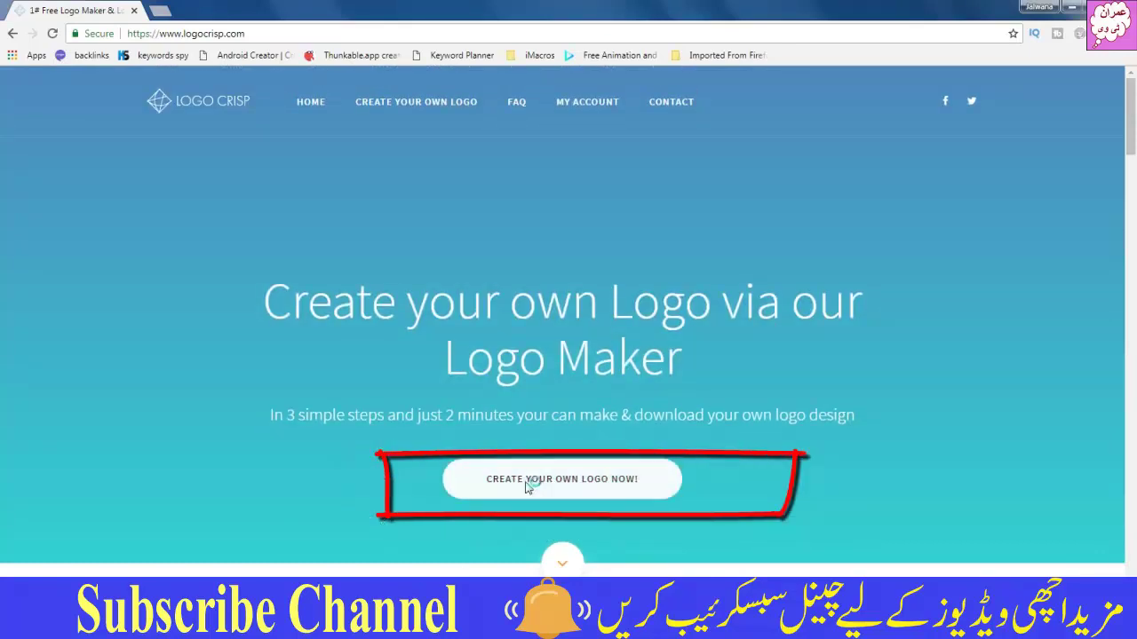
click(523, 478)
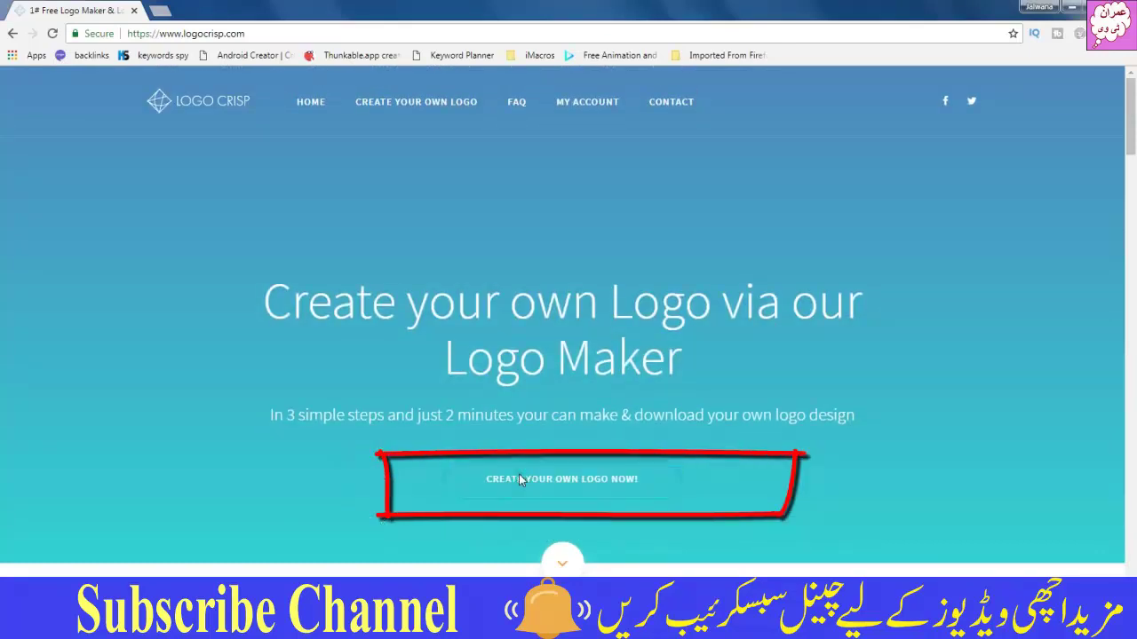
click(521, 480)
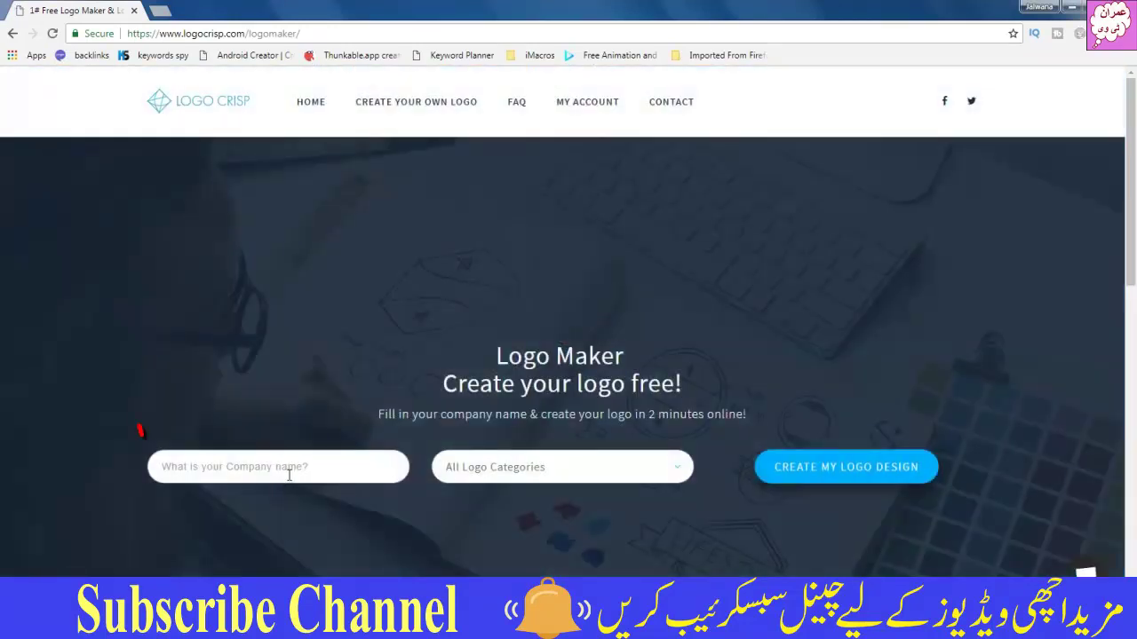
Enter 'Imran Tv' as the company name and pick the Education logo category
click(289, 469)
text(Imran Tv)
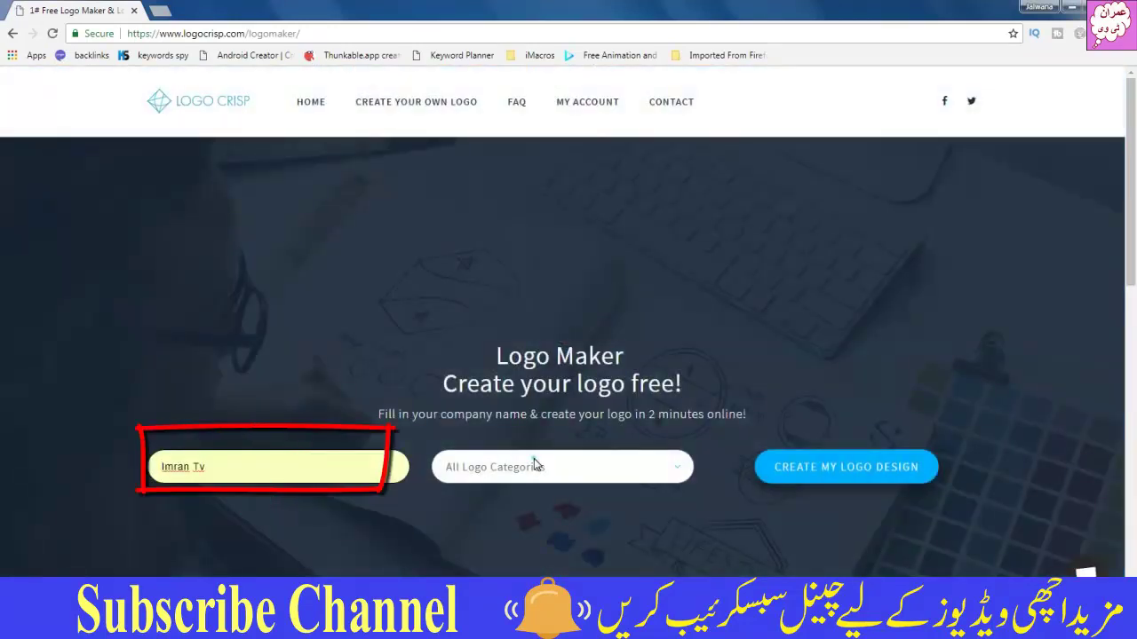
click(534, 459)
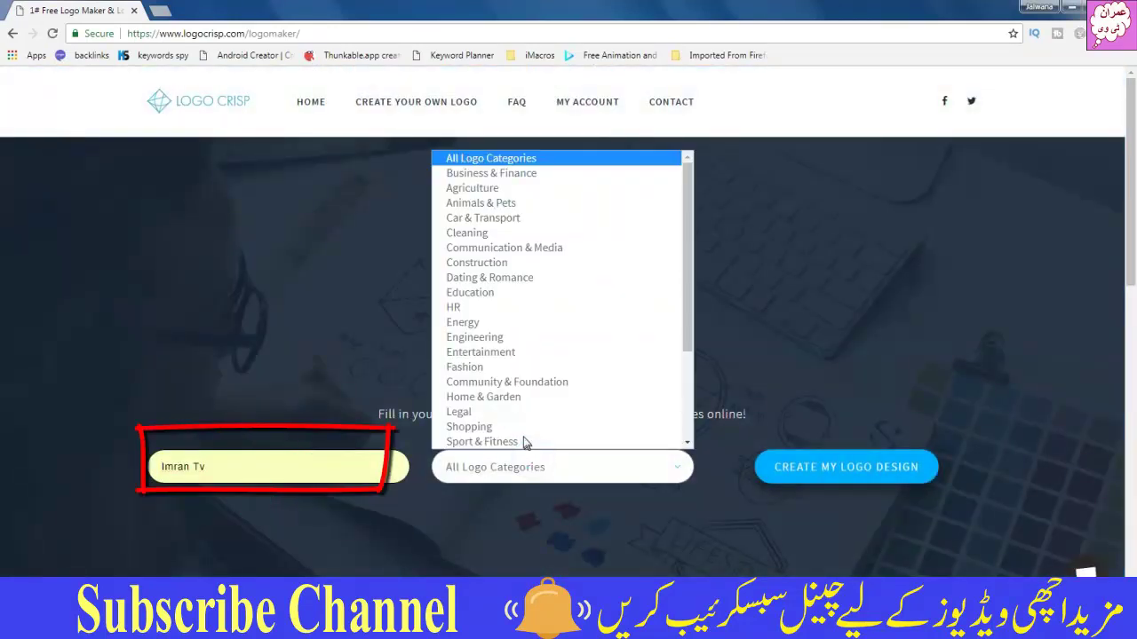
click(500, 297)
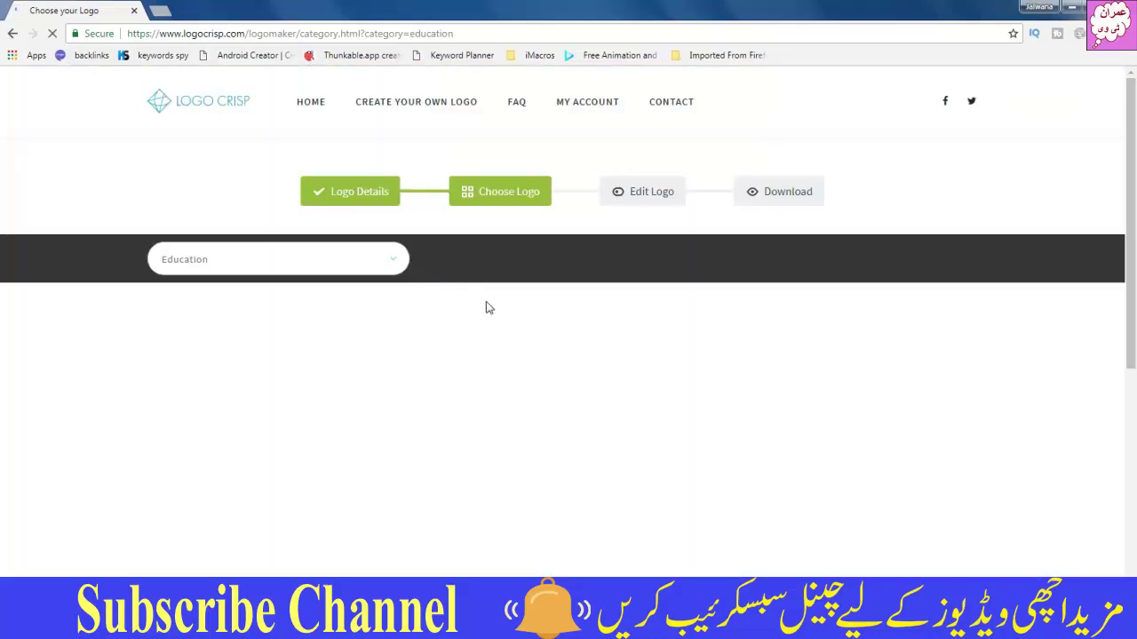
Open the fourth Education result, the graduation-cap Imran Tv design, in the editor
scroll(487, 289, down, 2)
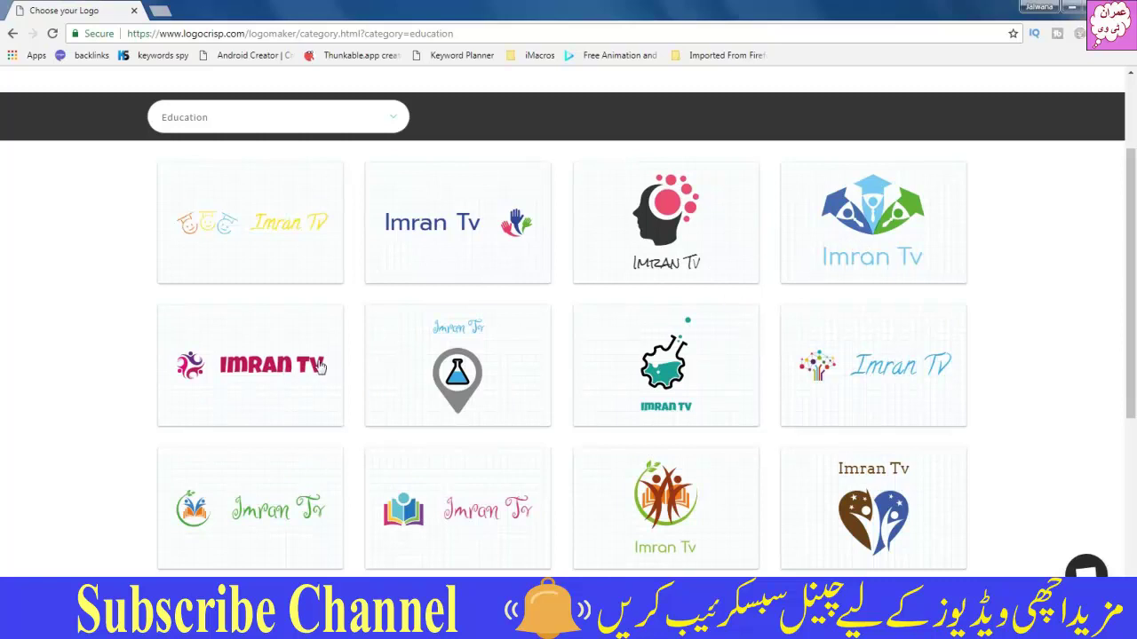
click(872, 233)
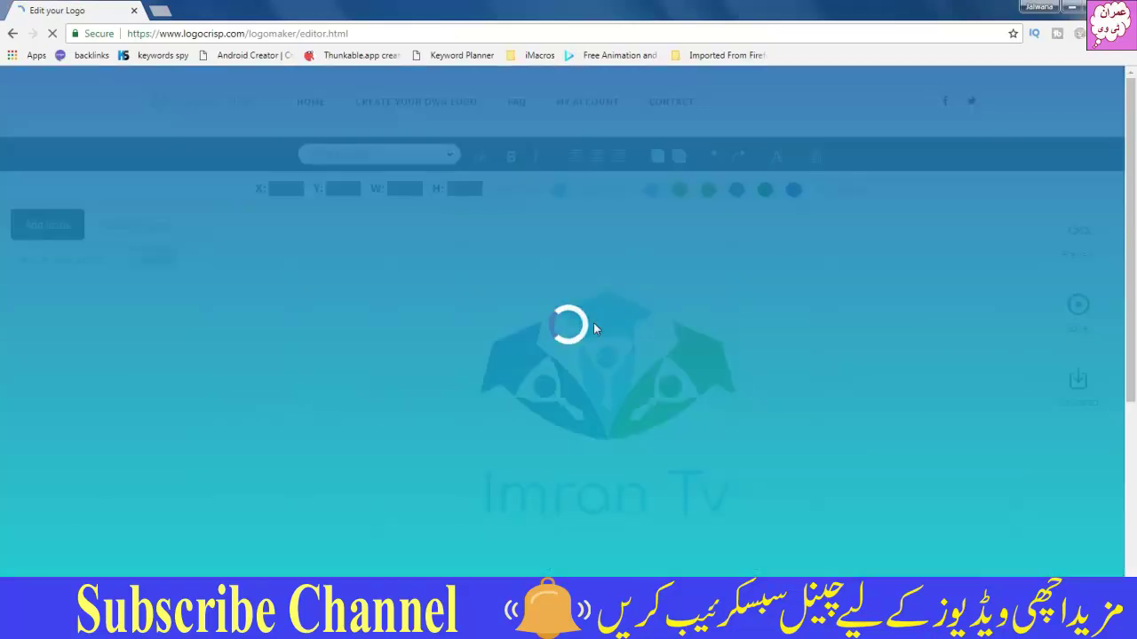
scroll(557, 346, down, 1)
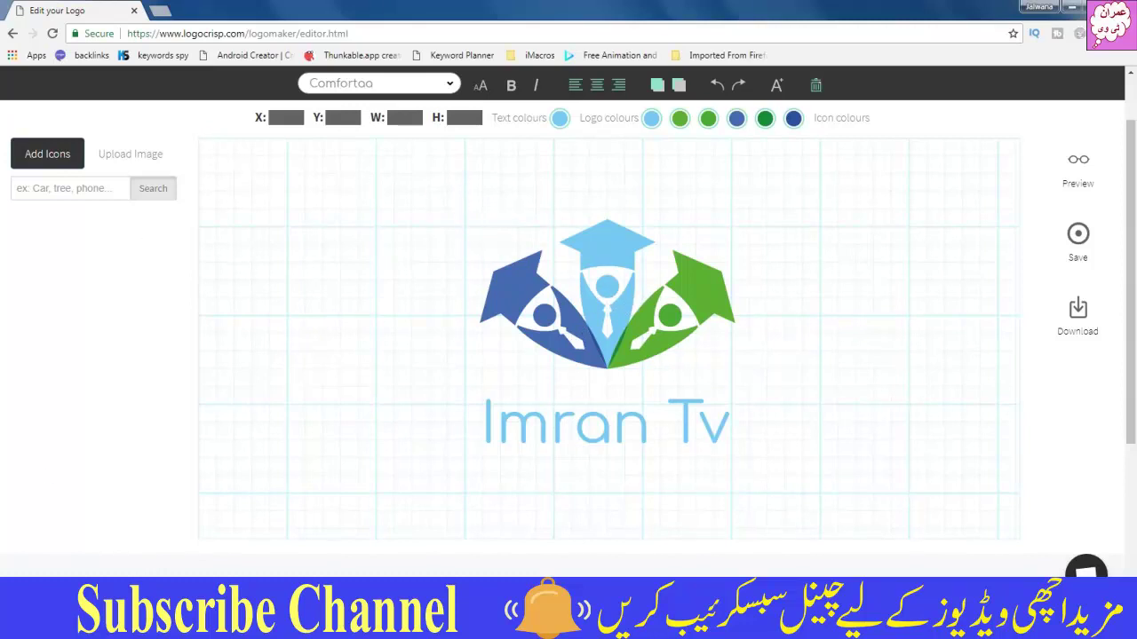
Launch Snipping Tool and snip the region around the Imran Tv logo
click(18, 622)
text(snipping)
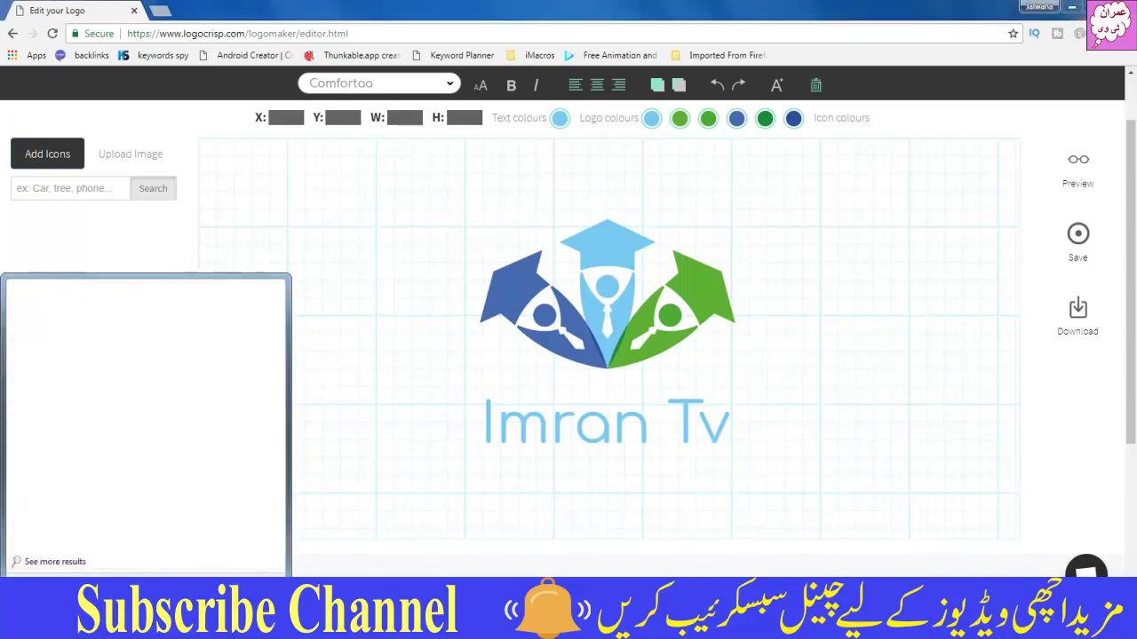
key(Return)
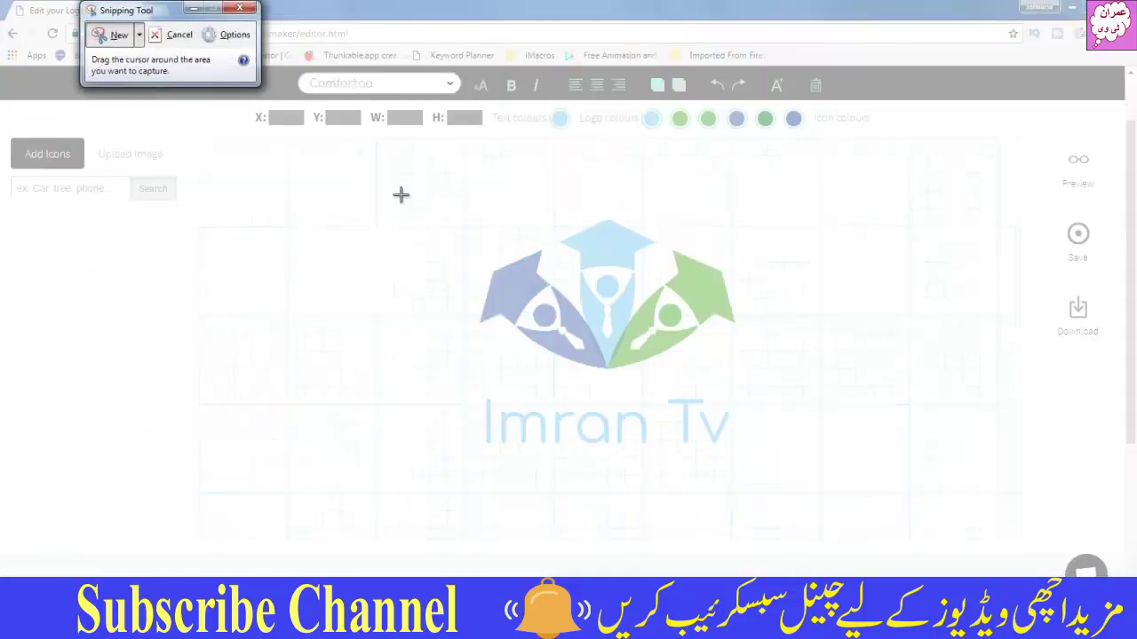
drag(396, 190, 815, 502)
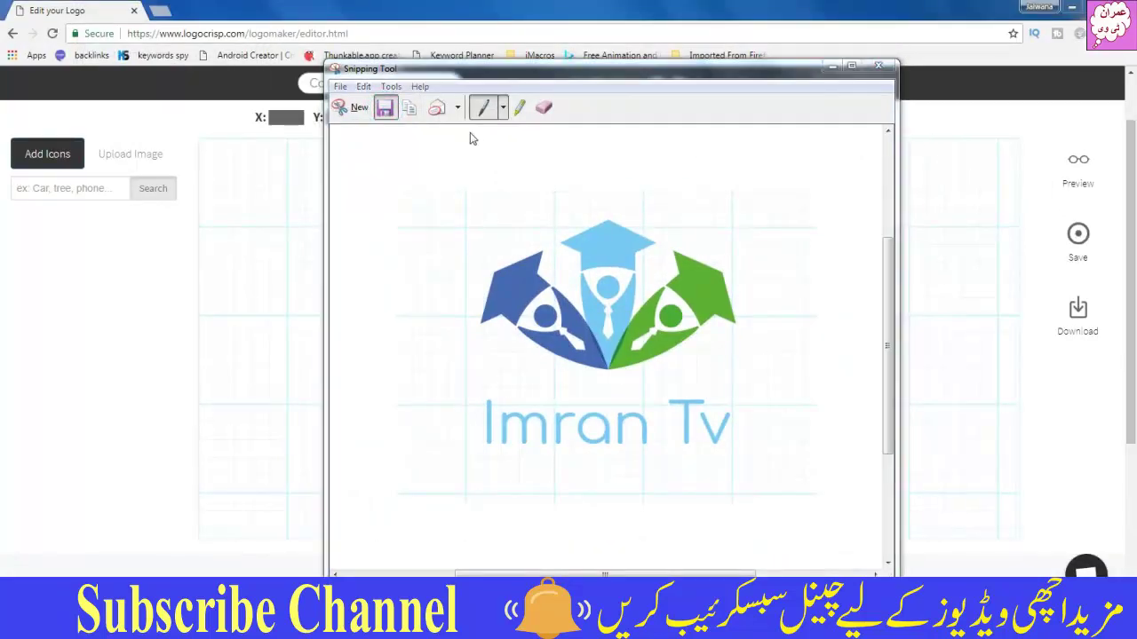
Save the snip as 222.JPG on Local Disk (E:), replacing the old file, and close Snipping Tool
key(ctrl+s)
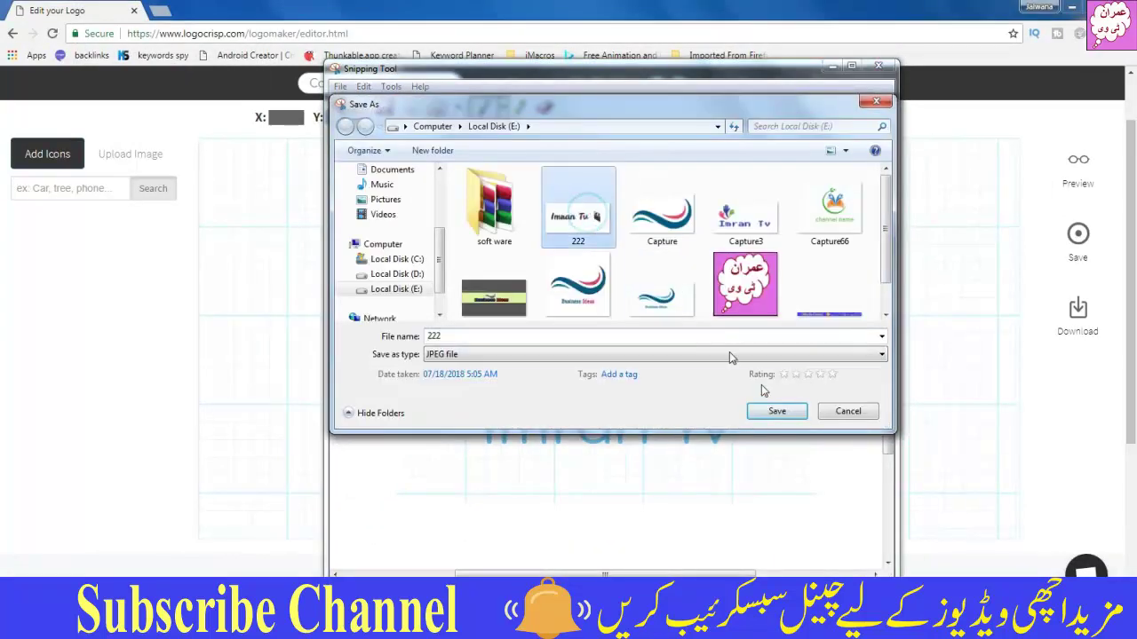
click(773, 411)
click(613, 314)
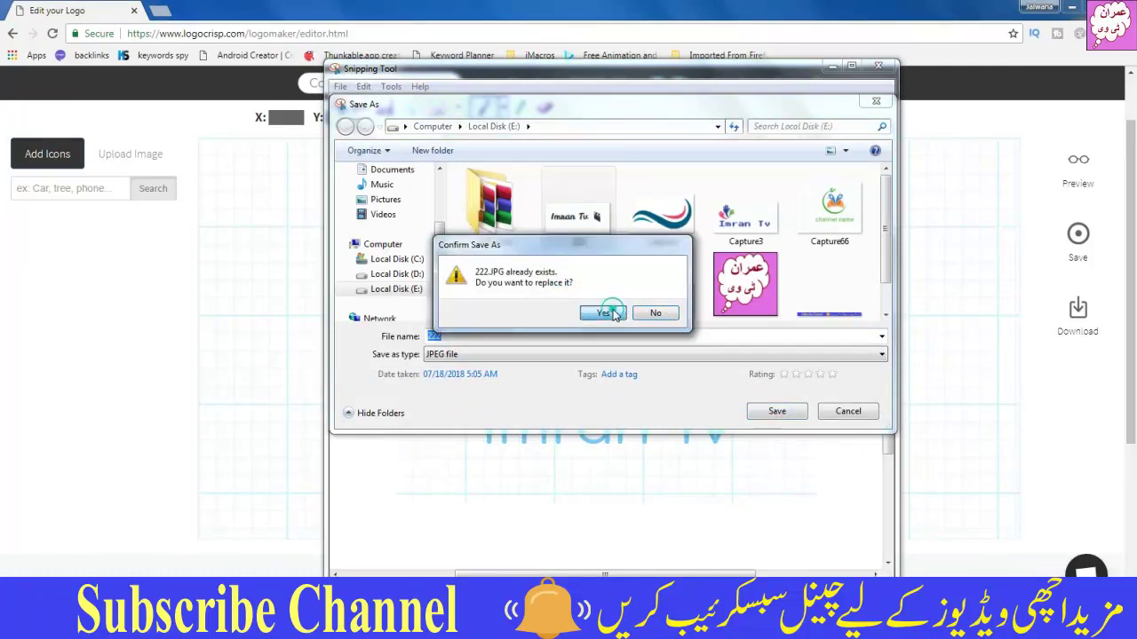
click(877, 66)
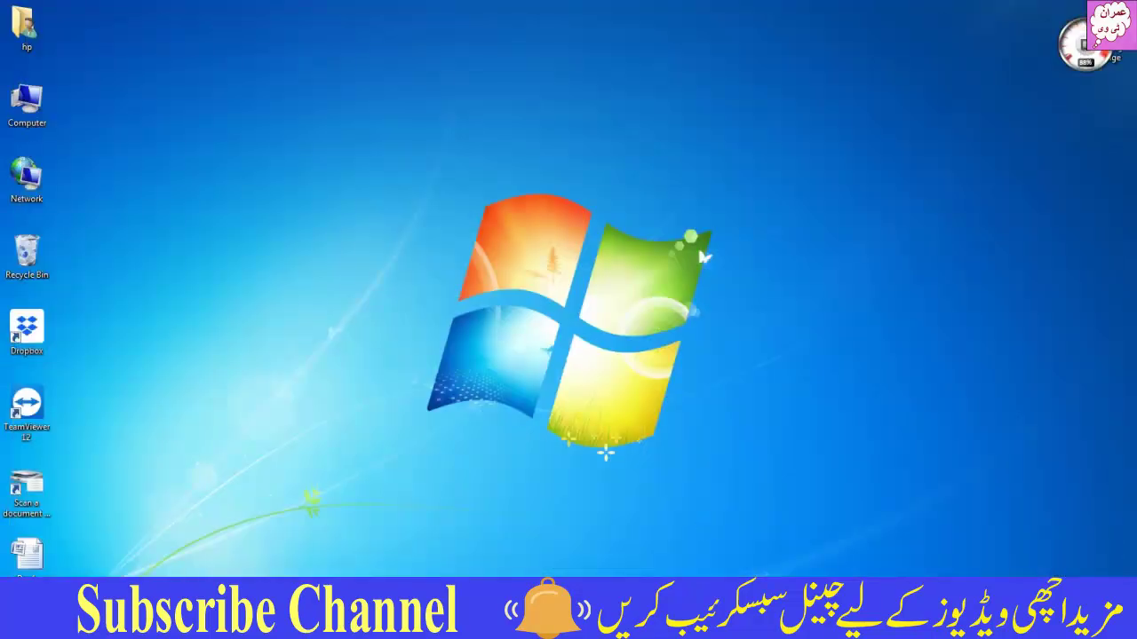
Launch Adobe Photoshop 7.0 and start a new document
key(super)
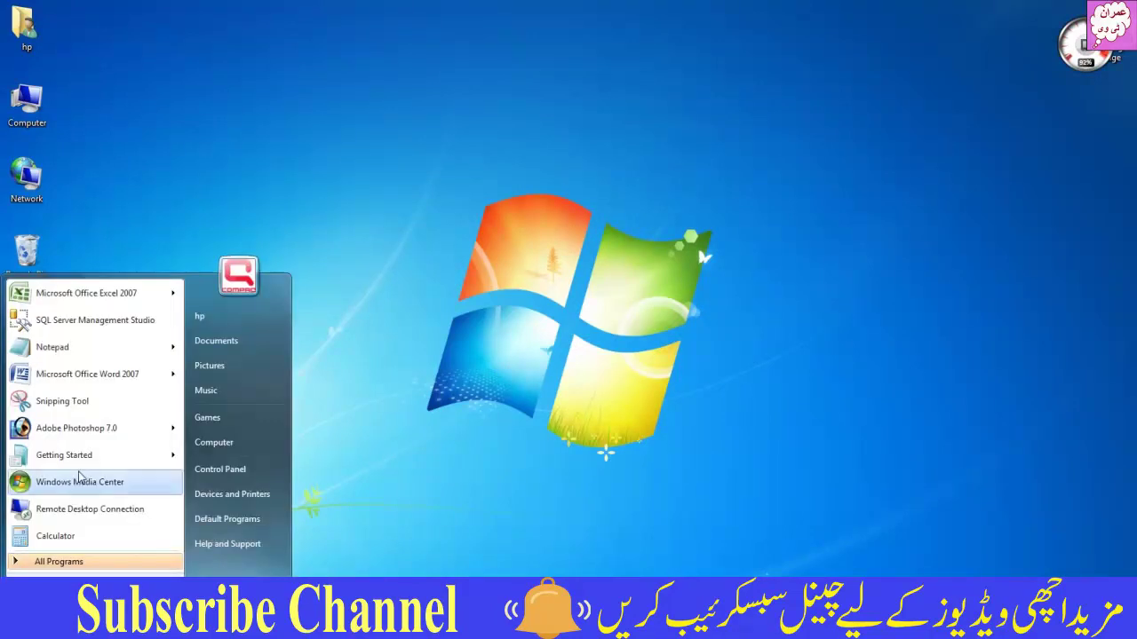
click(93, 428)
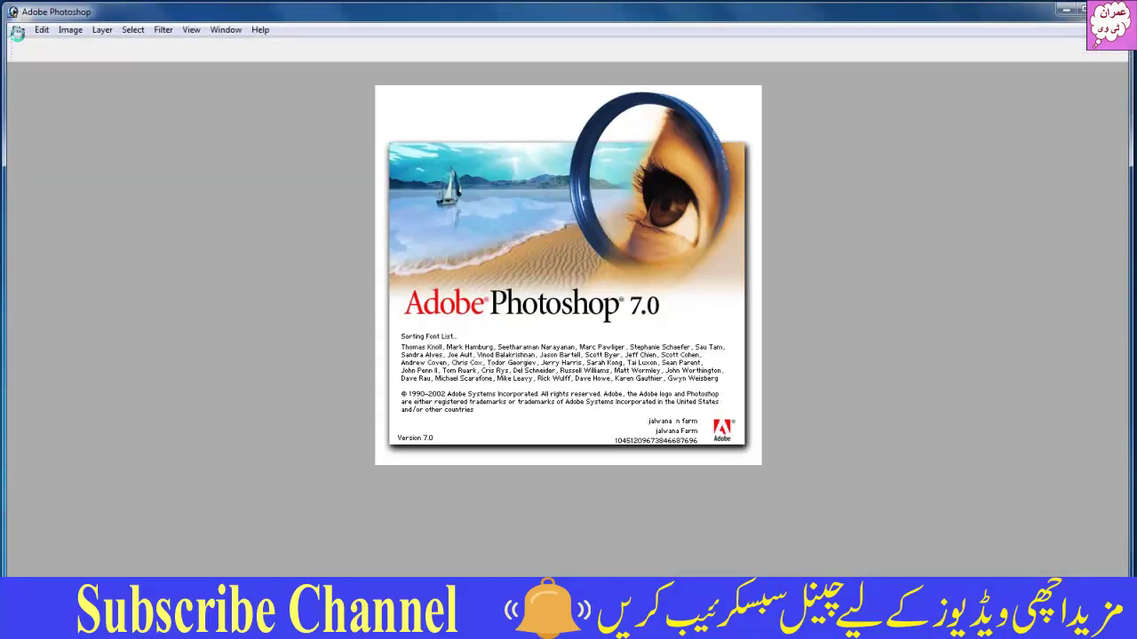
click(19, 30)
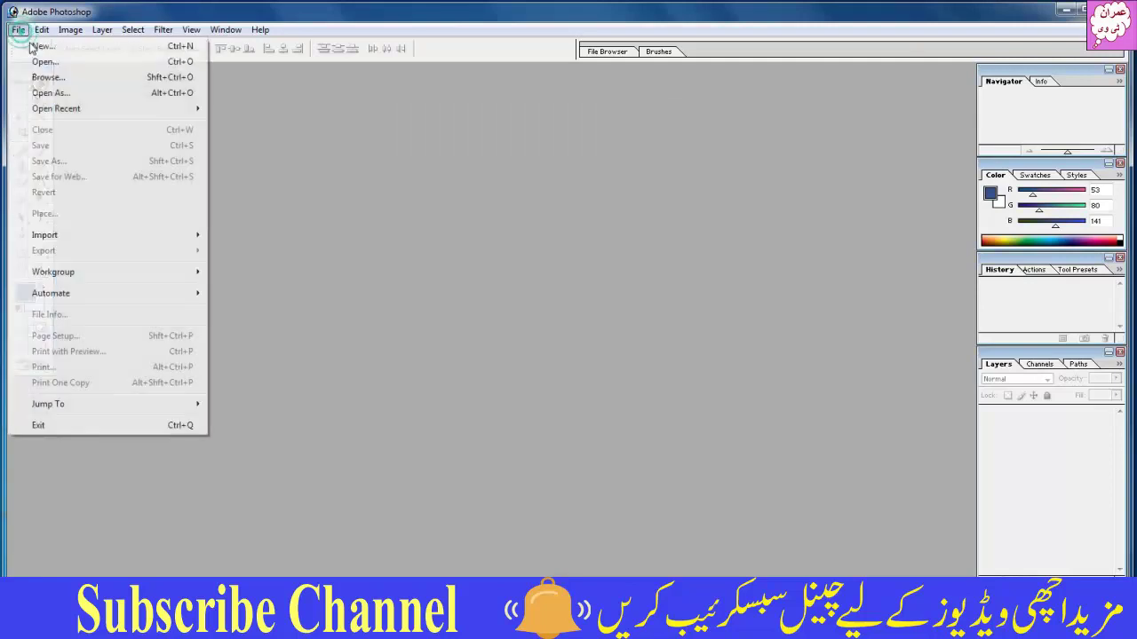
Create a 250 × 250 pixel canvas, then bring up the Open dialog
double_click(563, 277)
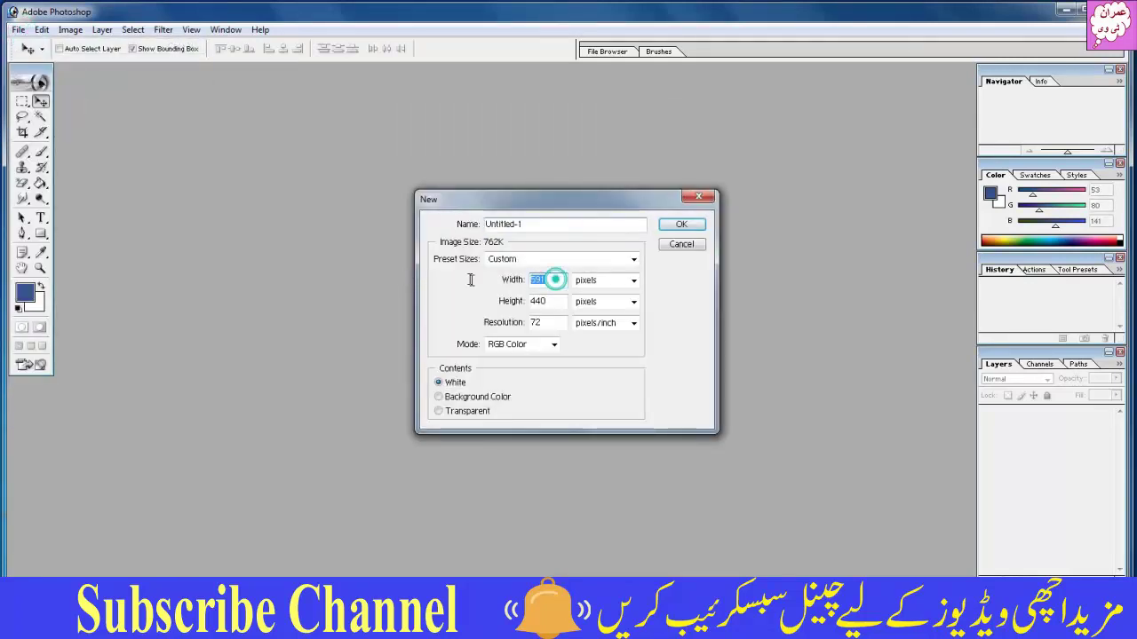
text(250)
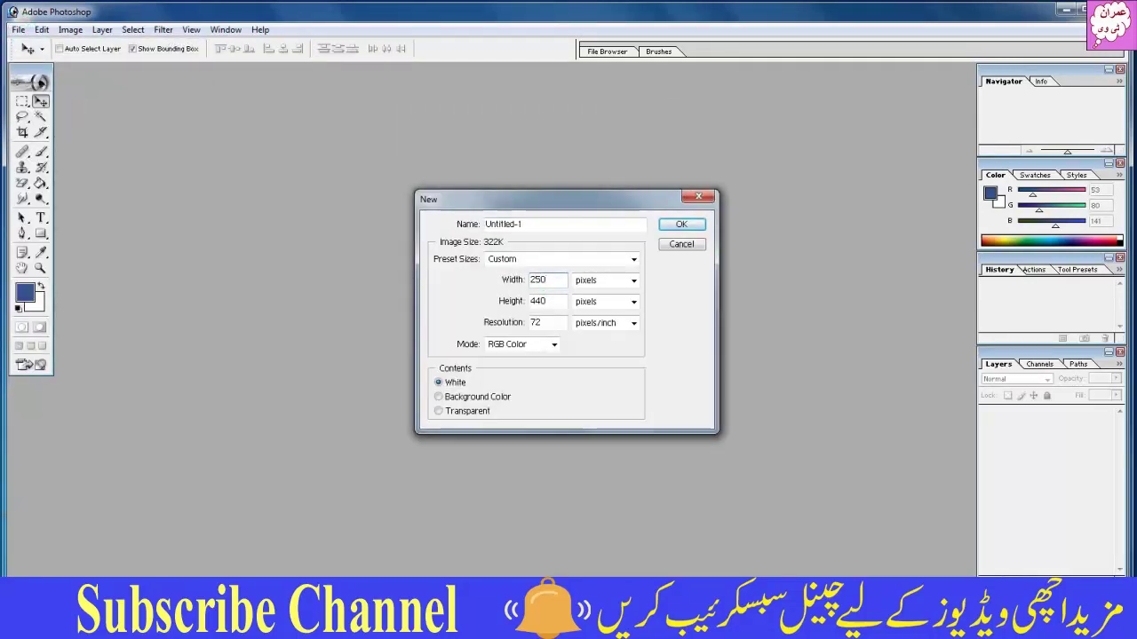
key(Tab)
text(250)
key(Return)
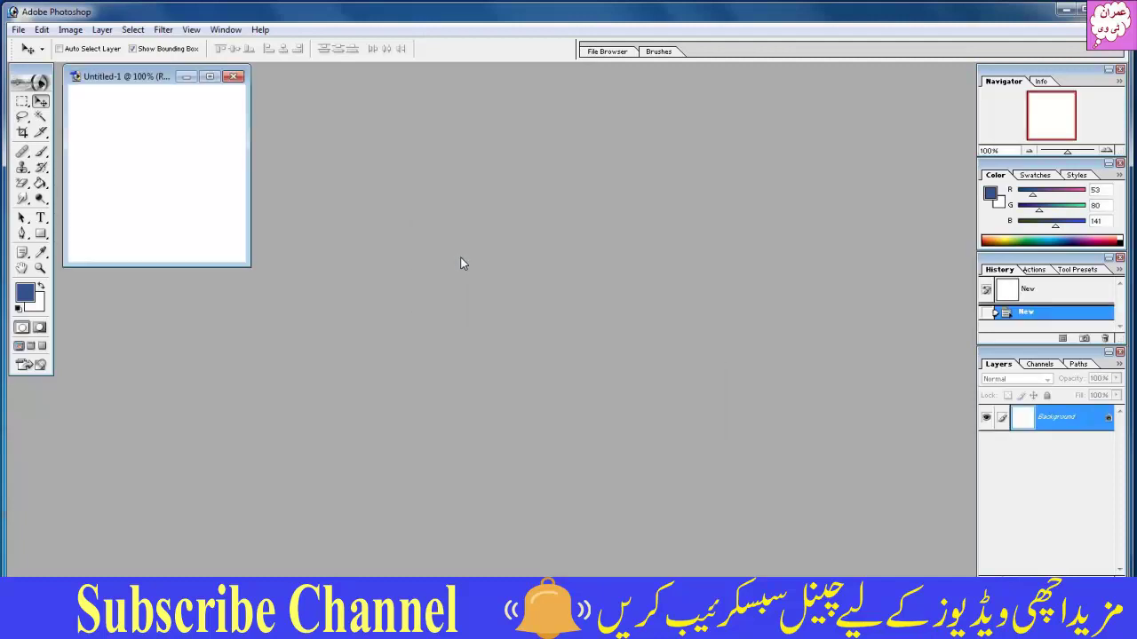
key(ctrl+o)
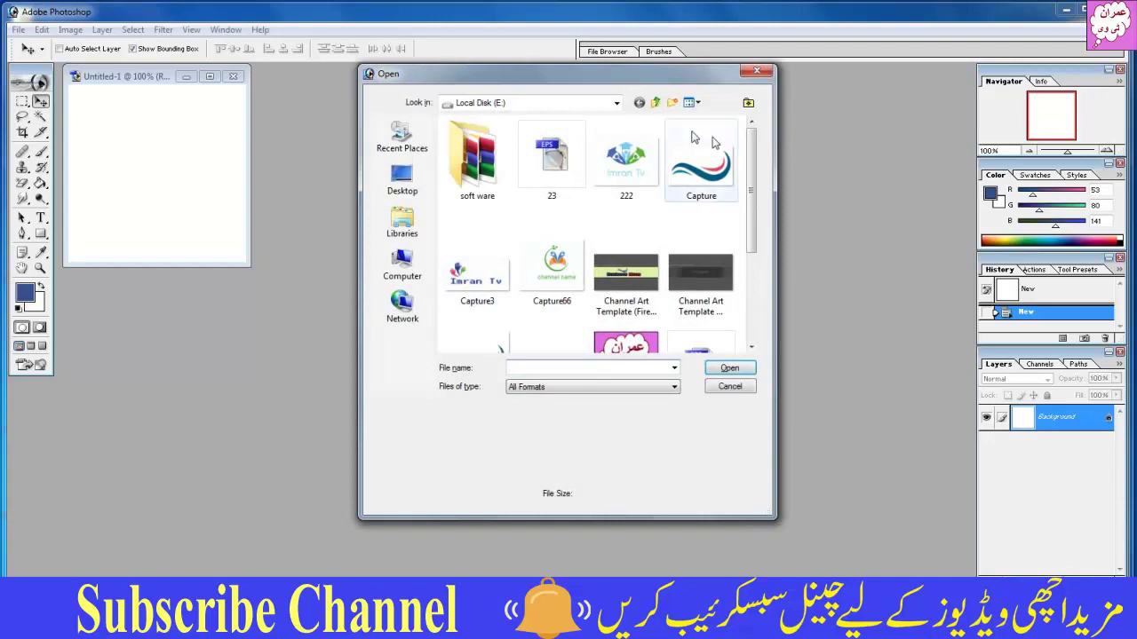
Open 222.JPG and erase its white background with the Magic Eraser tool
click(626, 160)
double_click(626, 160)
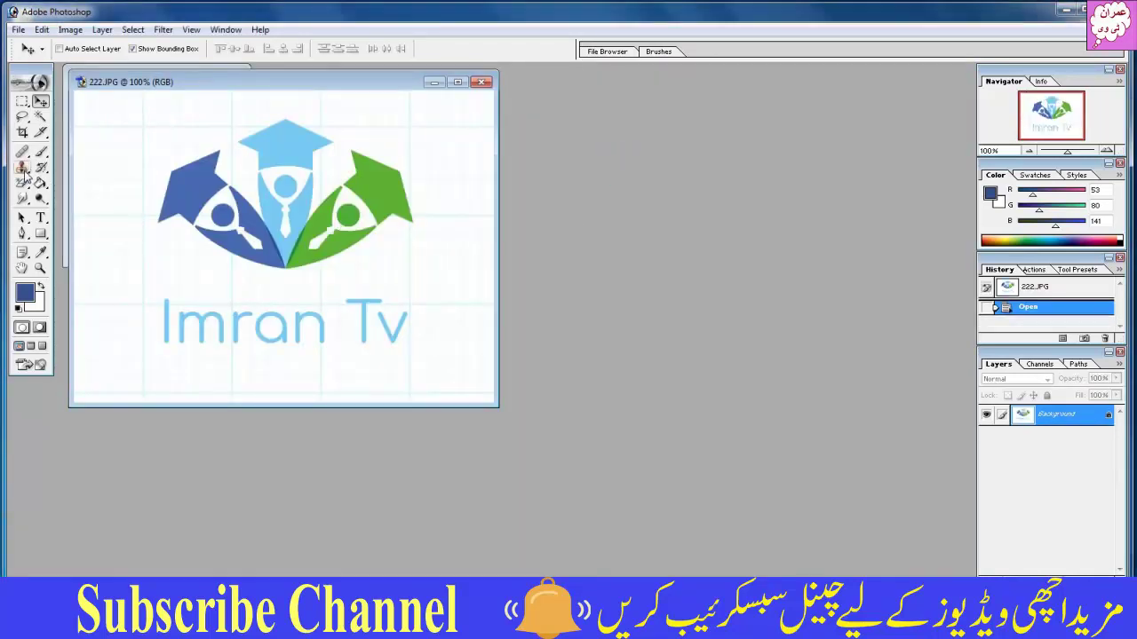
click(24, 184)
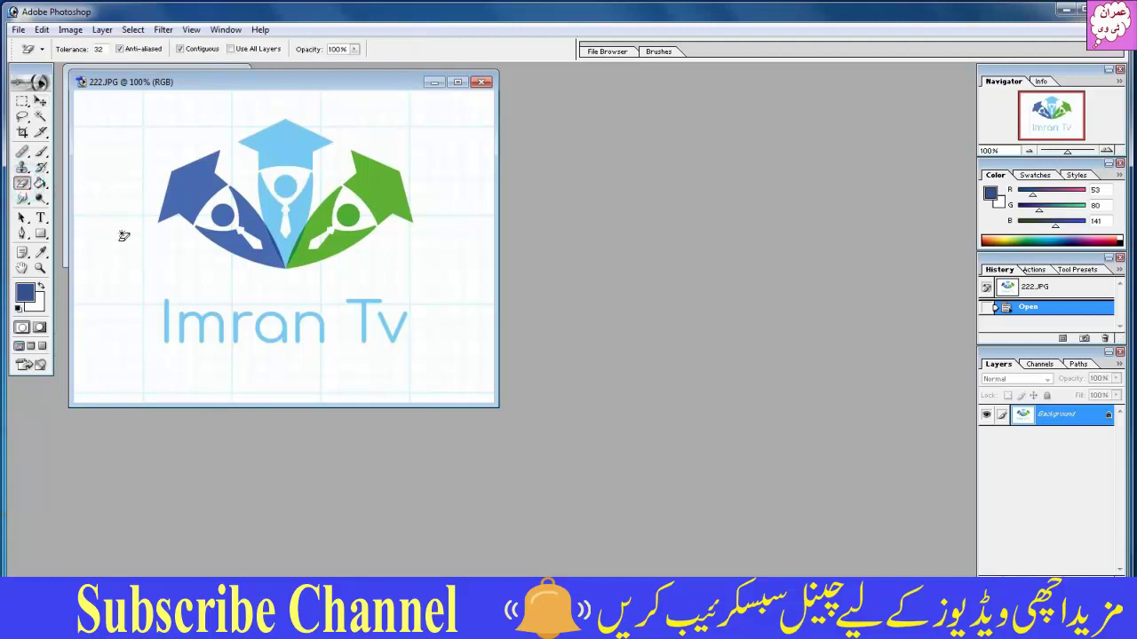
click(145, 139)
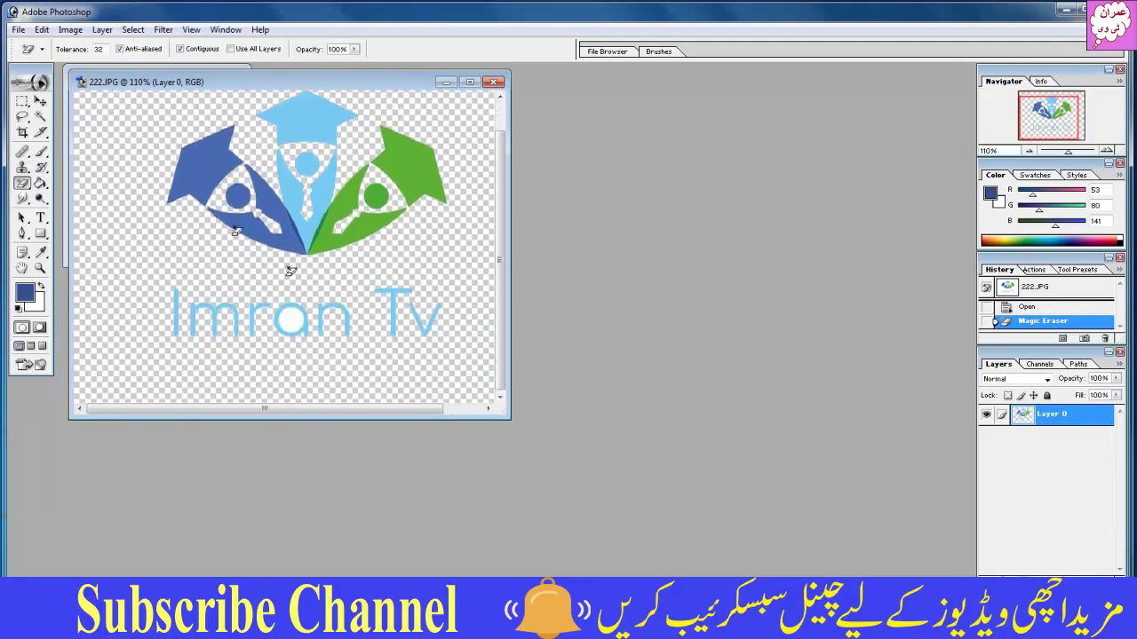
click(41, 103)
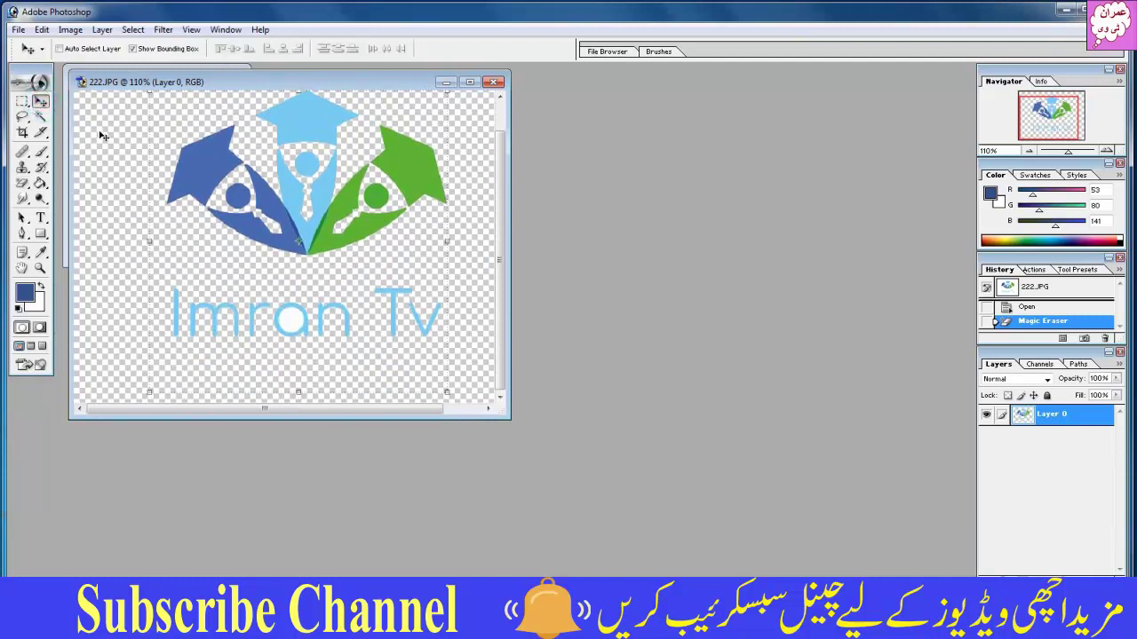
drag(244, 80, 460, 217)
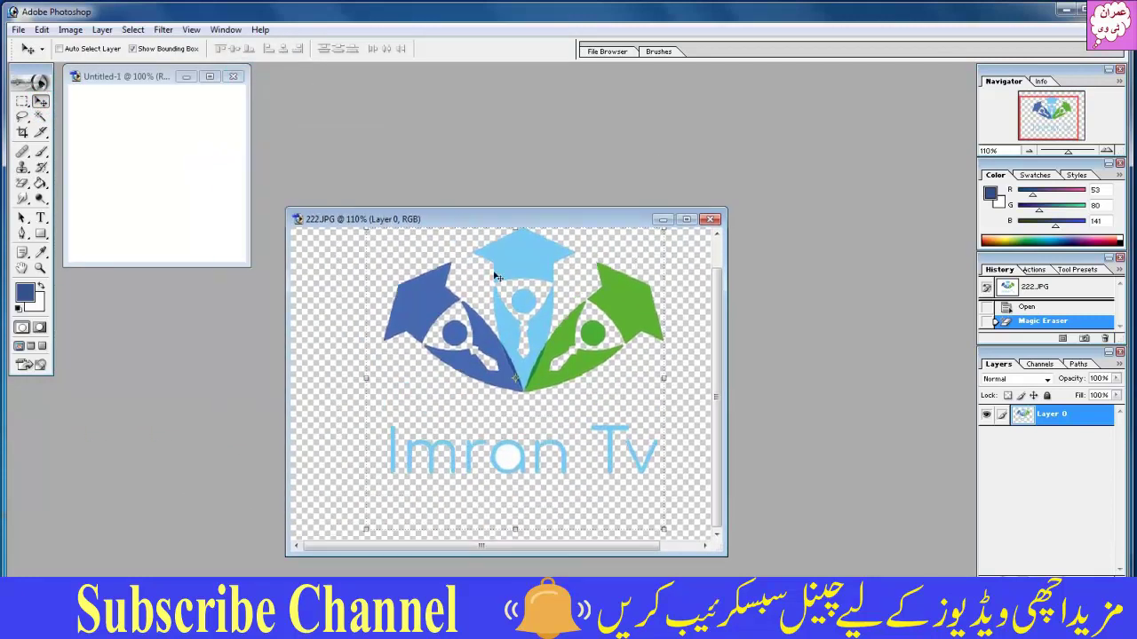
Drag the logo layer into Untitled-1 and resize it with Free Transform handles
drag(452, 324, 164, 176)
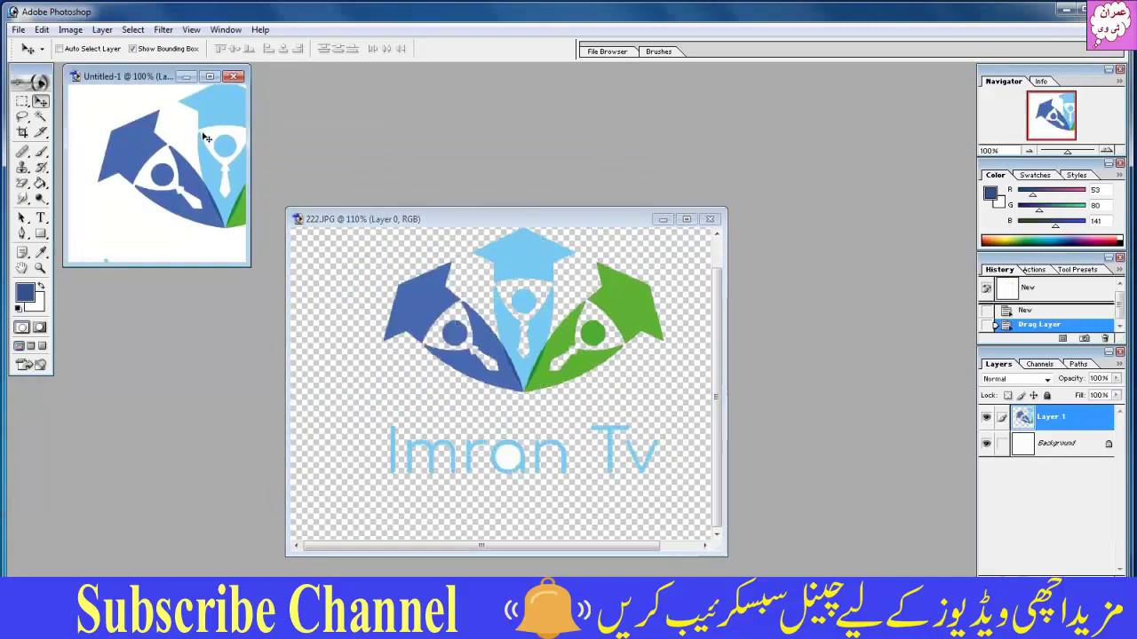
drag(203, 137, 133, 169)
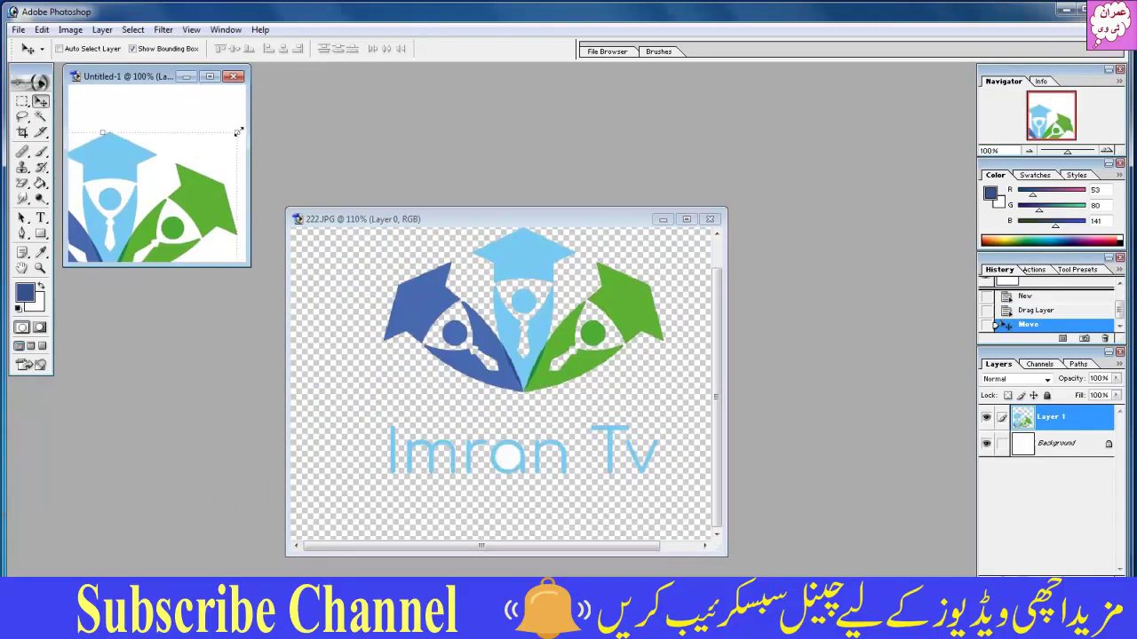
mouse_move(238, 132)
mouse_down()
mouse_move(88, 241)
mouse_move(216, 157)
mouse_move(205, 141)
mouse_up()
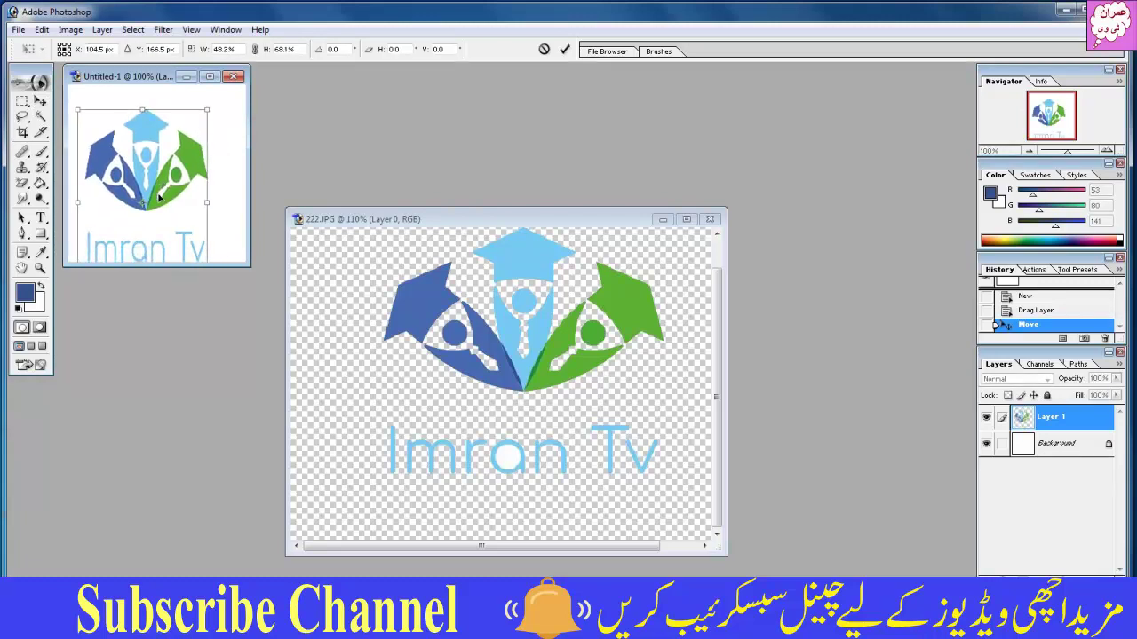
drag(143, 109, 143, 169)
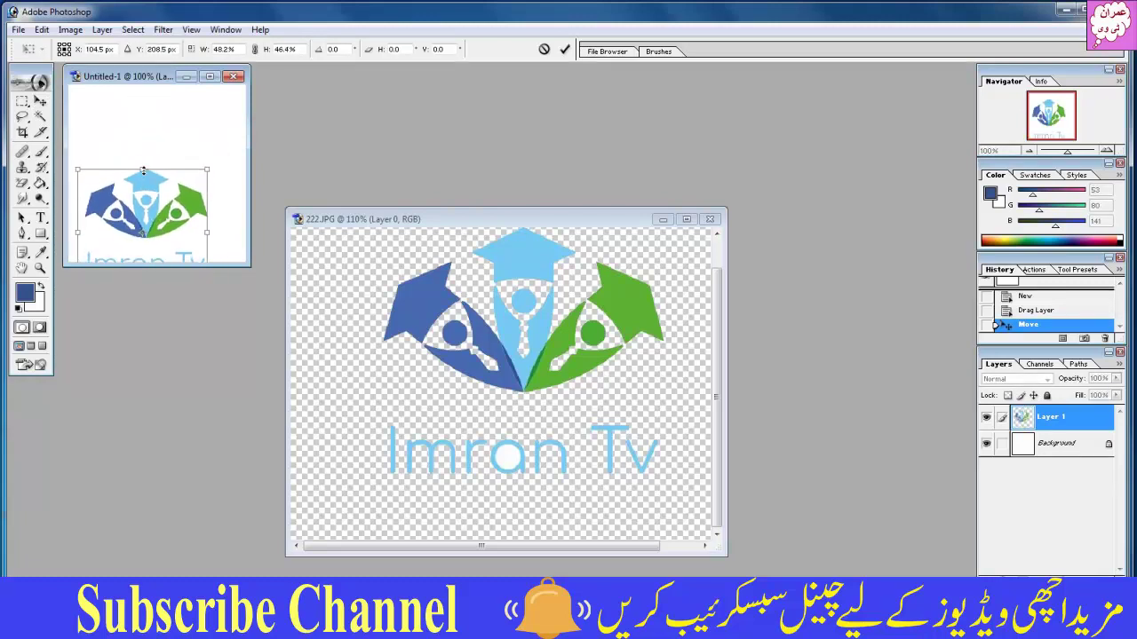
drag(153, 227, 162, 166)
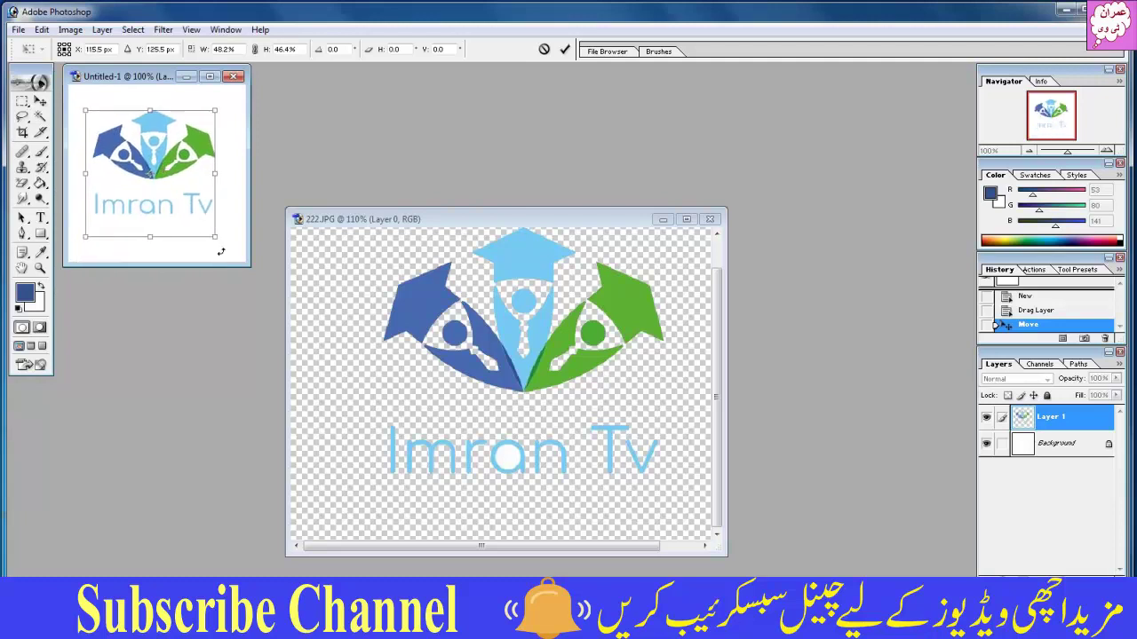
drag(216, 238, 236, 262)
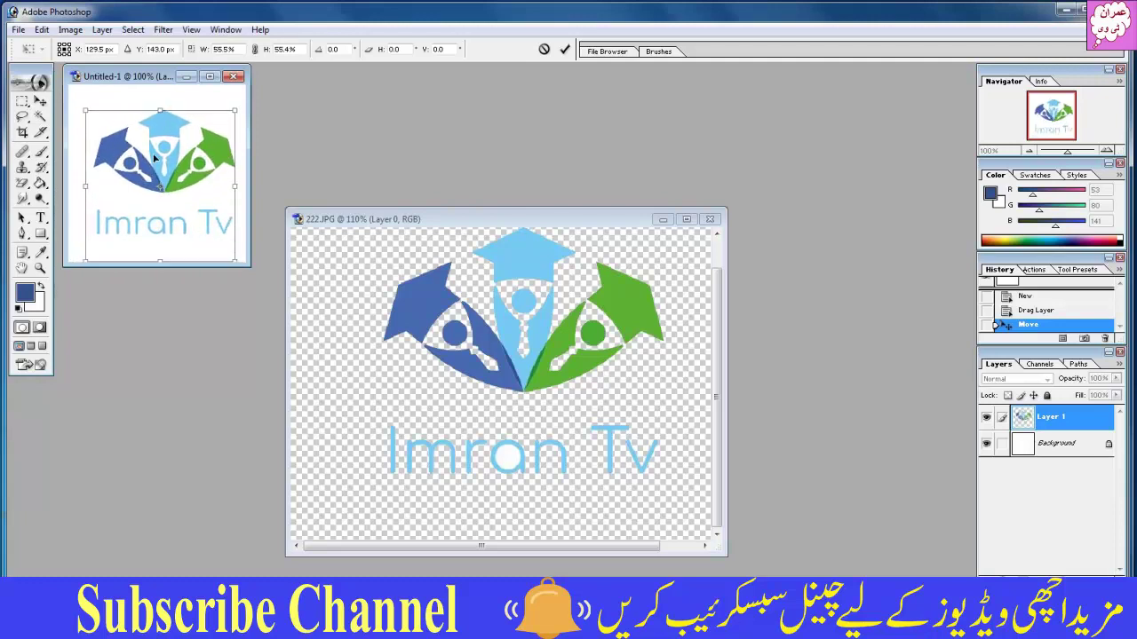
drag(85, 107, 74, 92)
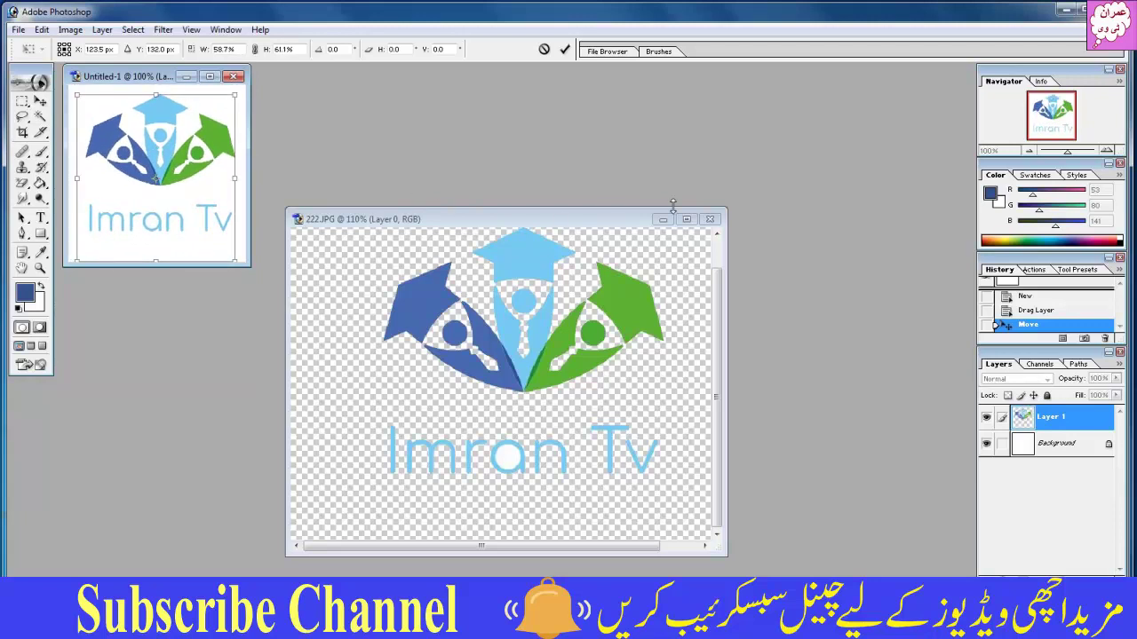
click(589, 300)
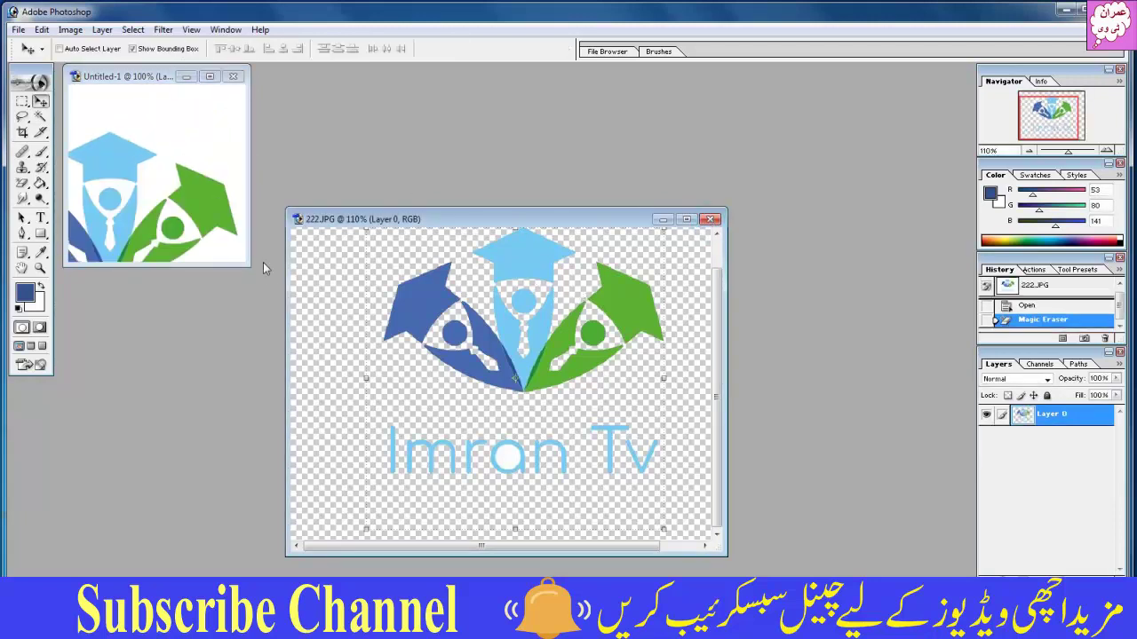
Copy the logo into Untitled-1 again, scale it to fit, and apply the transform
drag(175, 210, 153, 195)
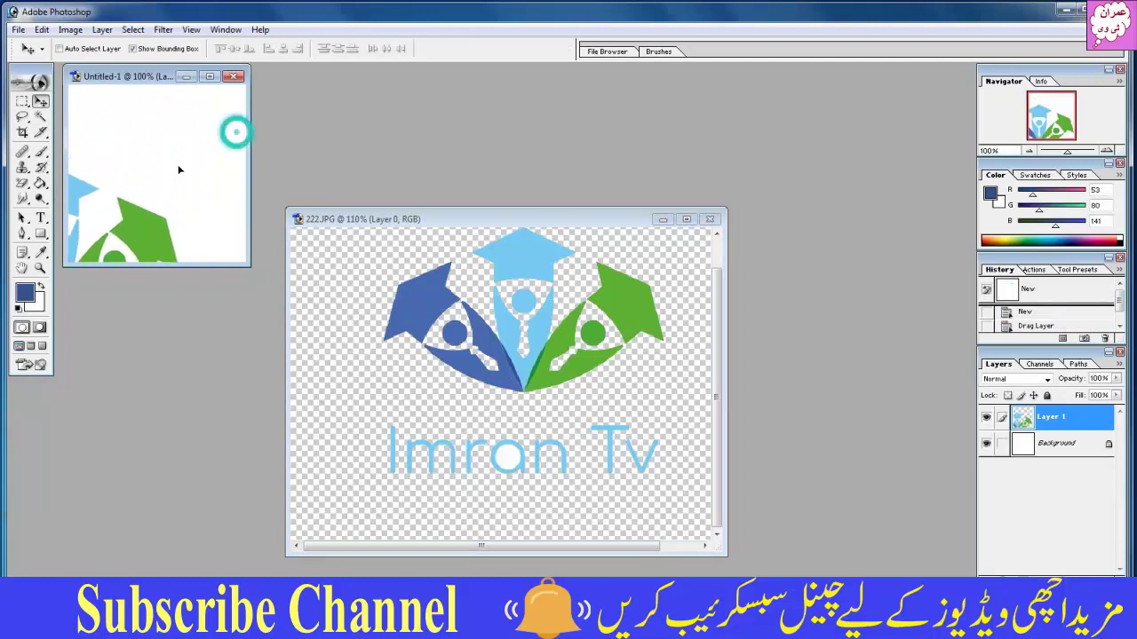
mouse_move(236, 135)
mouse_down()
mouse_move(141, 215)
mouse_move(242, 138)
mouse_move(218, 147)
mouse_move(174, 129)
mouse_up()
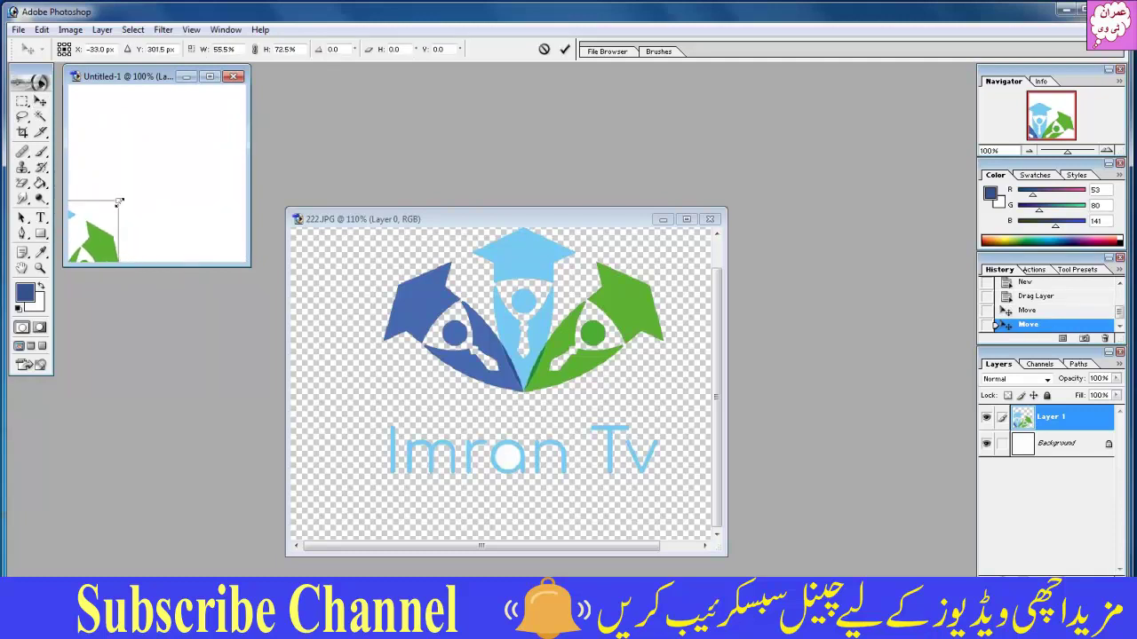
mouse_move(77, 144)
mouse_down()
mouse_move(163, 100)
mouse_move(164, 128)
mouse_up()
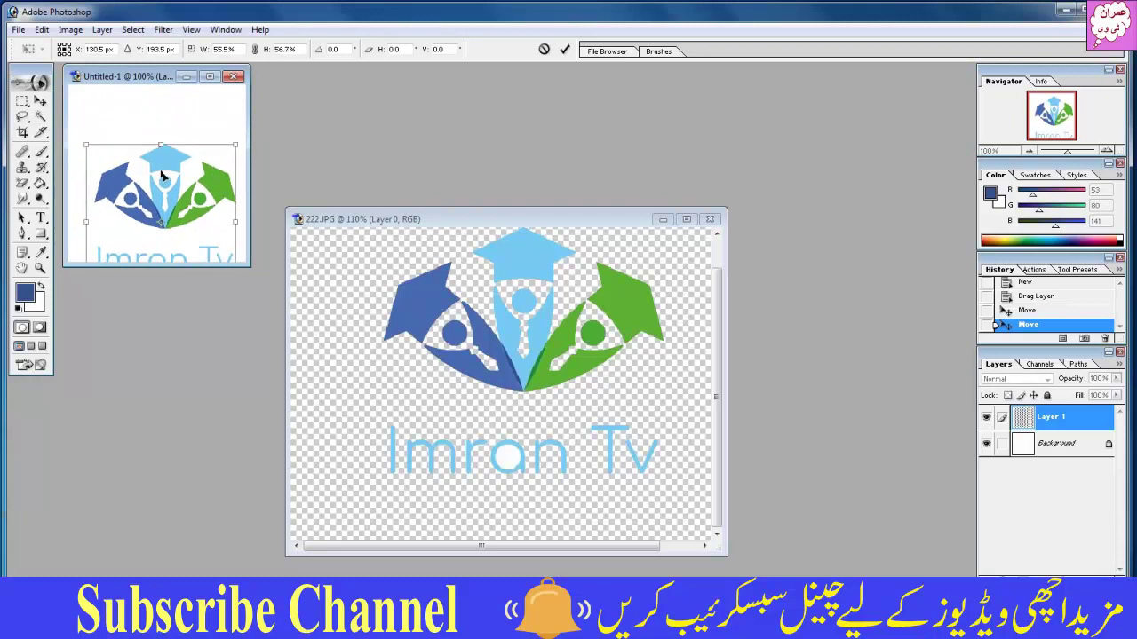
drag(176, 178, 167, 157)
click(39, 100)
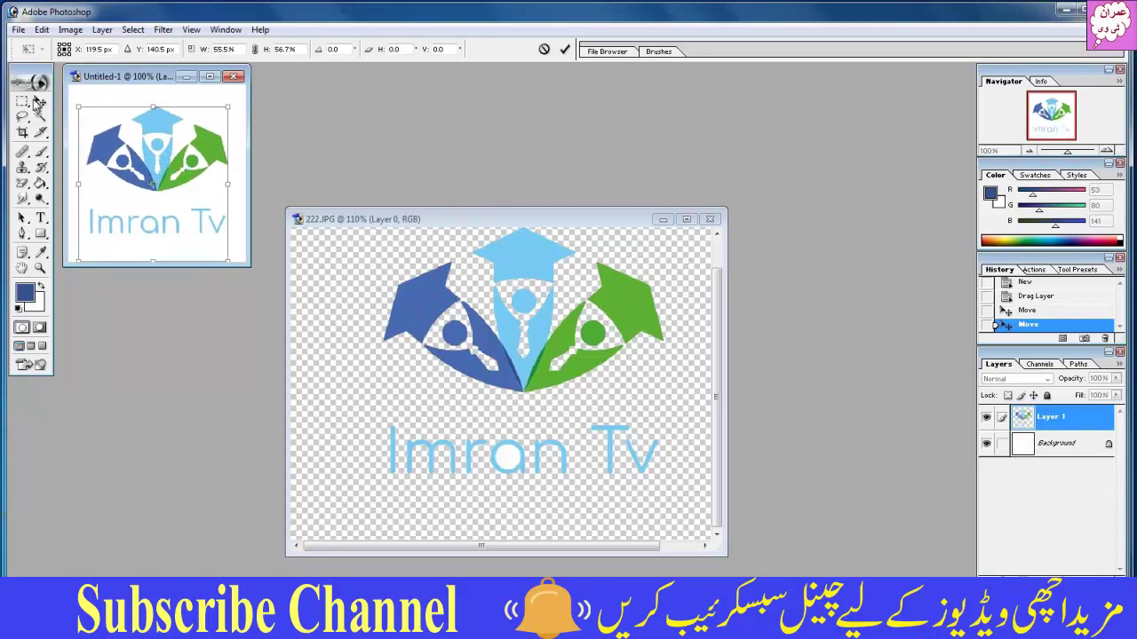
click(484, 242)
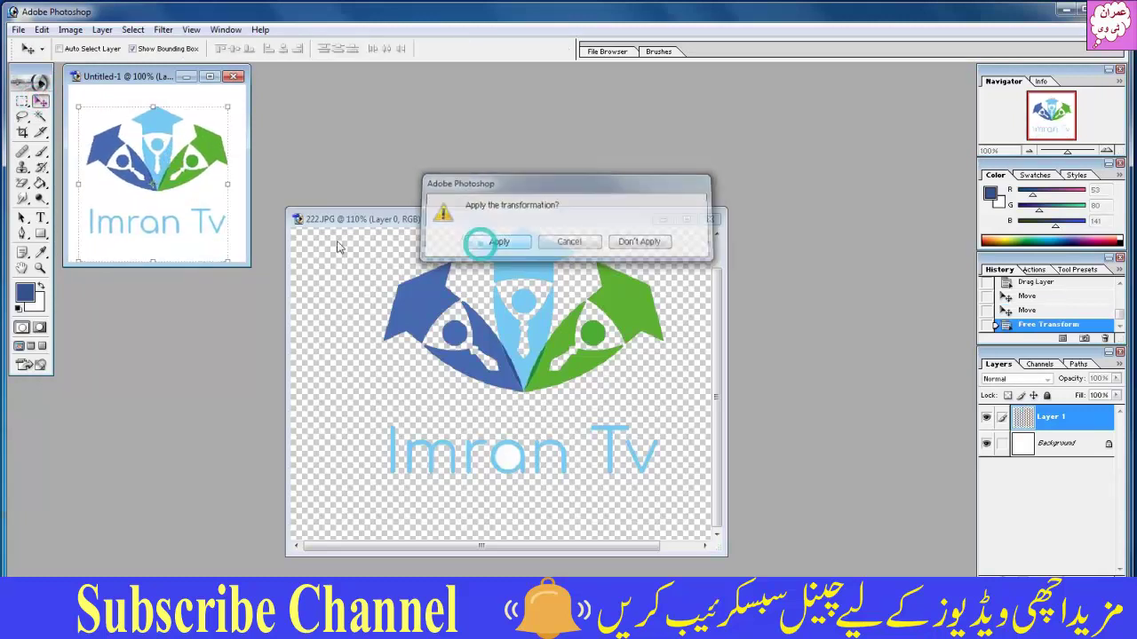
click(132, 49)
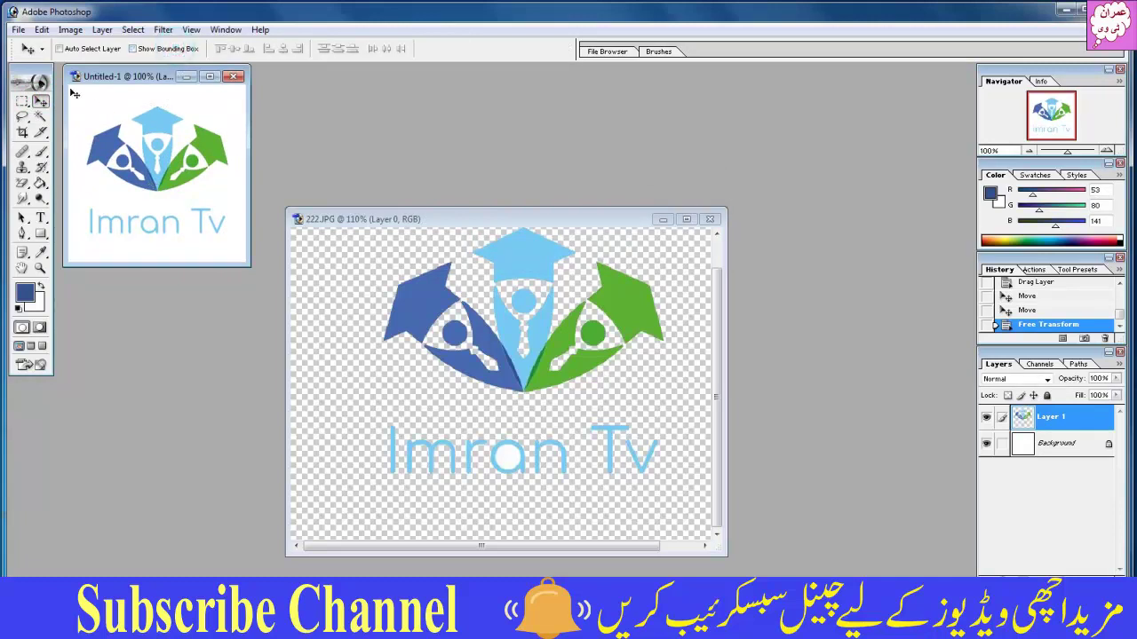
Close 222.JPG without saving its changes
click(709, 218)
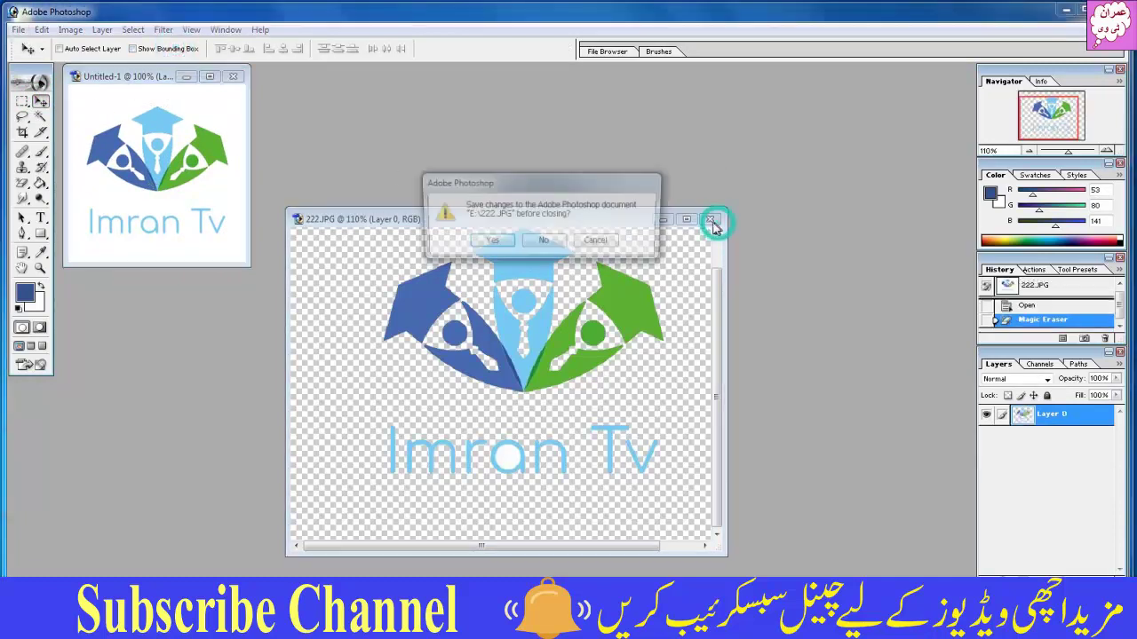
click(544, 241)
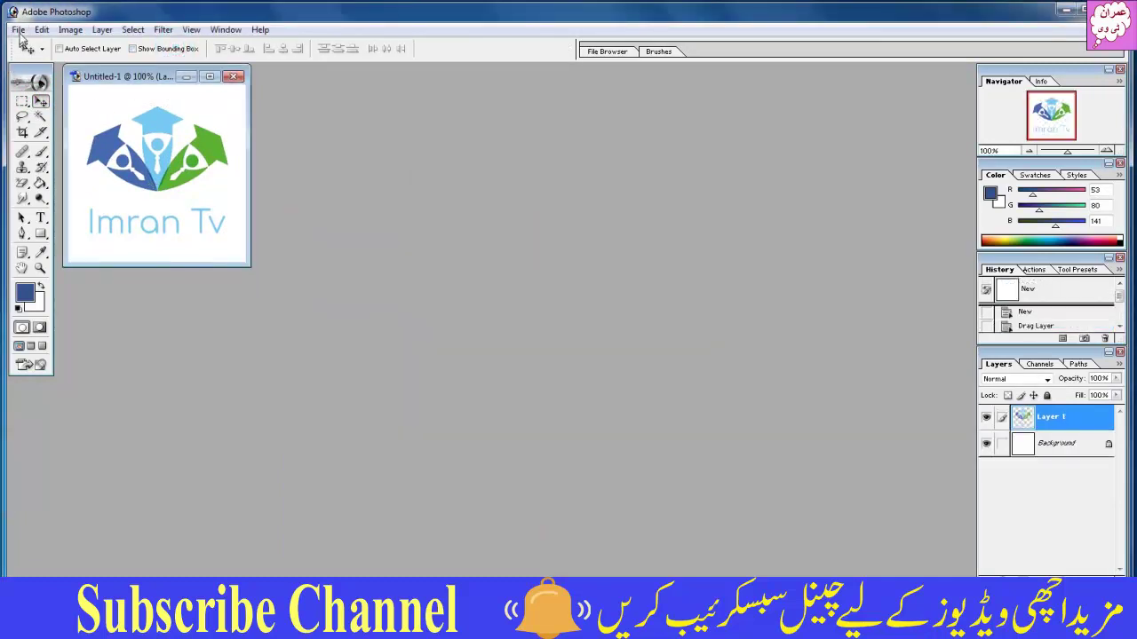
click(18, 29)
click(69, 161)
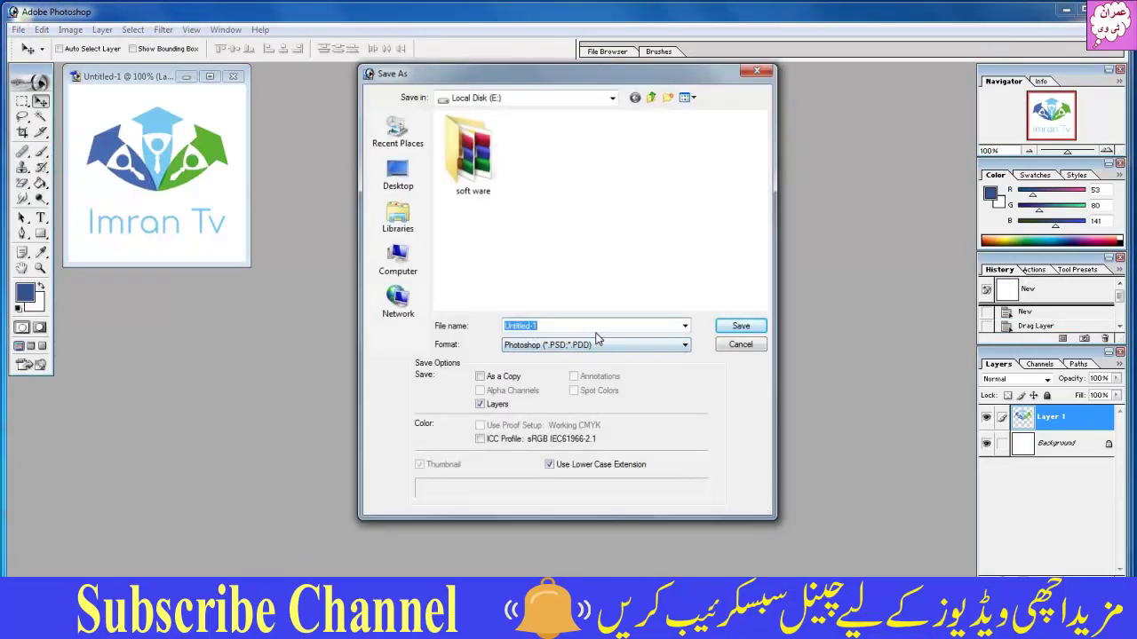
Save the logo canvas as logo2.jpg in JPEG format at maximum quality 12
text(logo2)
click(657, 344)
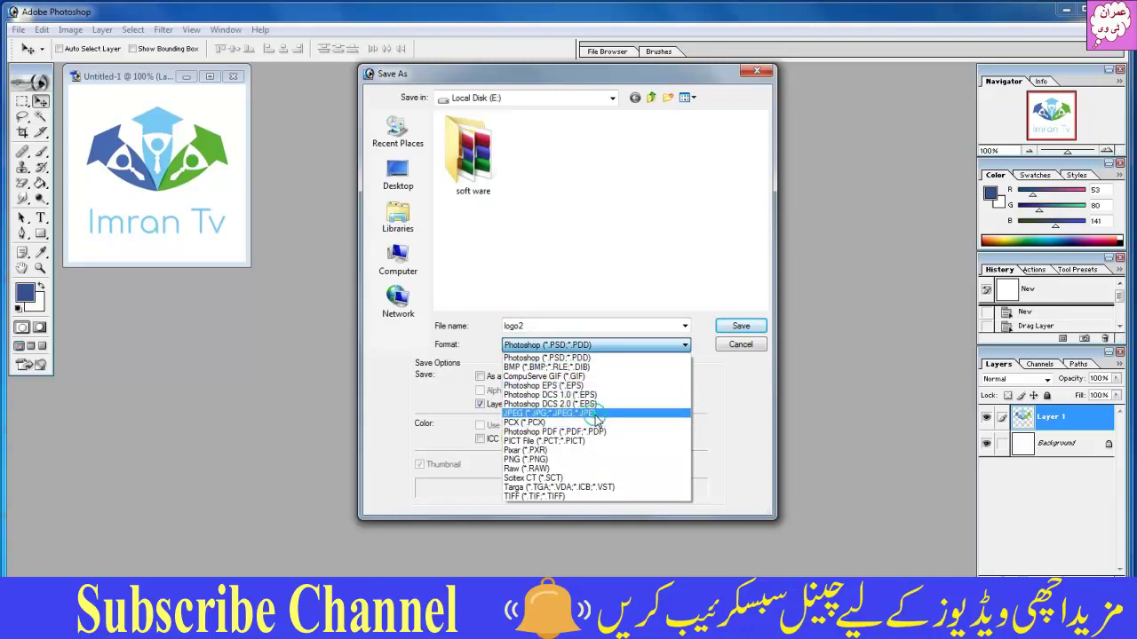
click(597, 414)
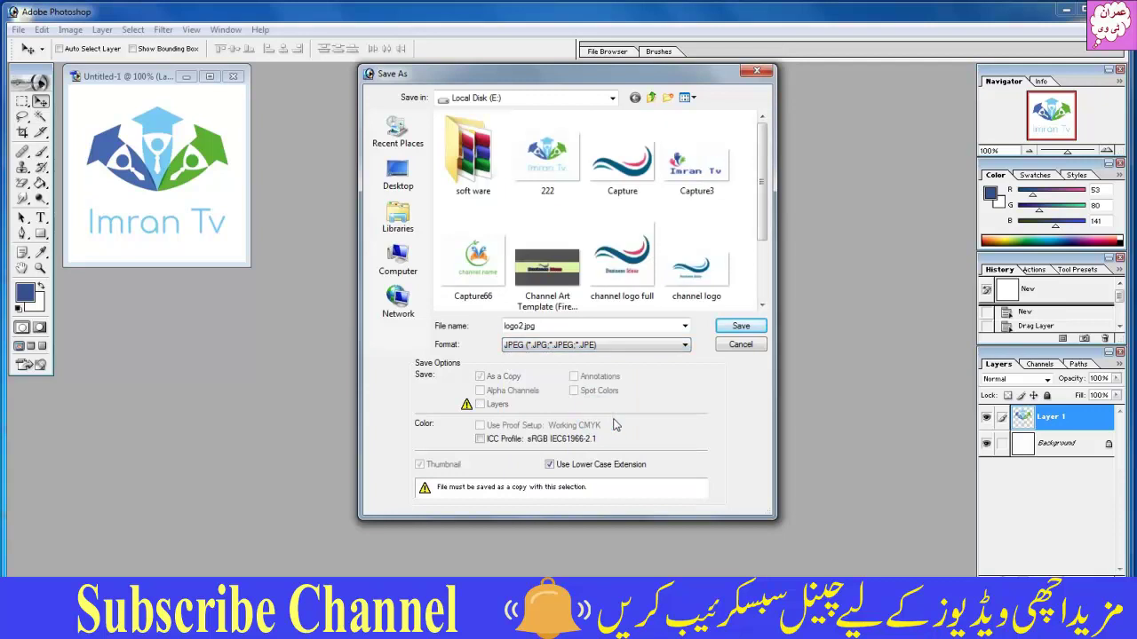
click(742, 327)
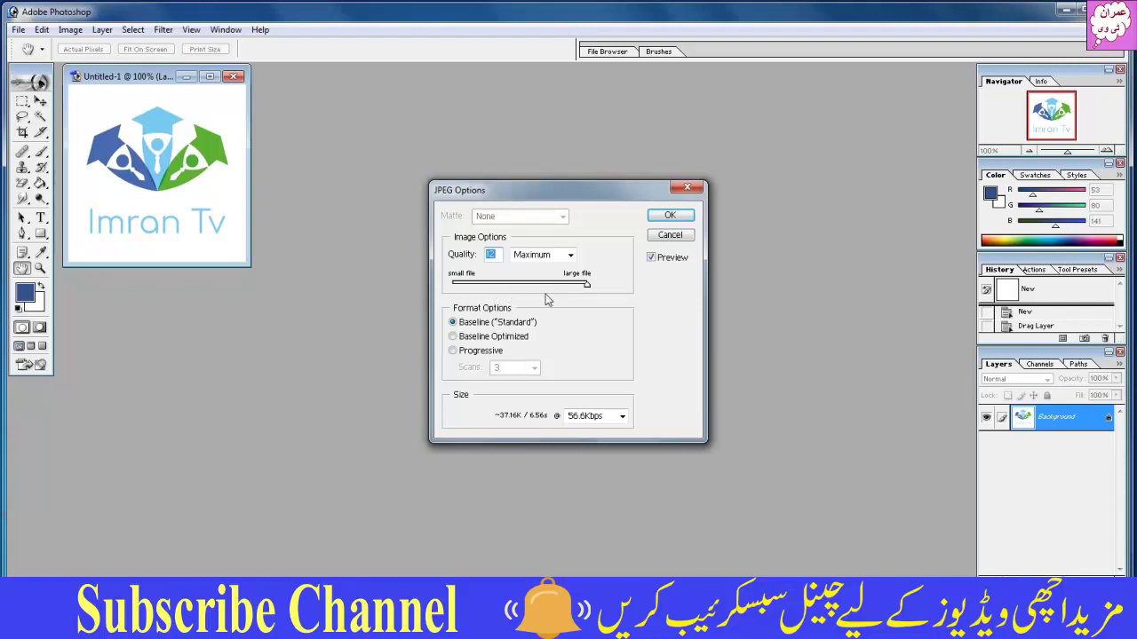
click(670, 215)
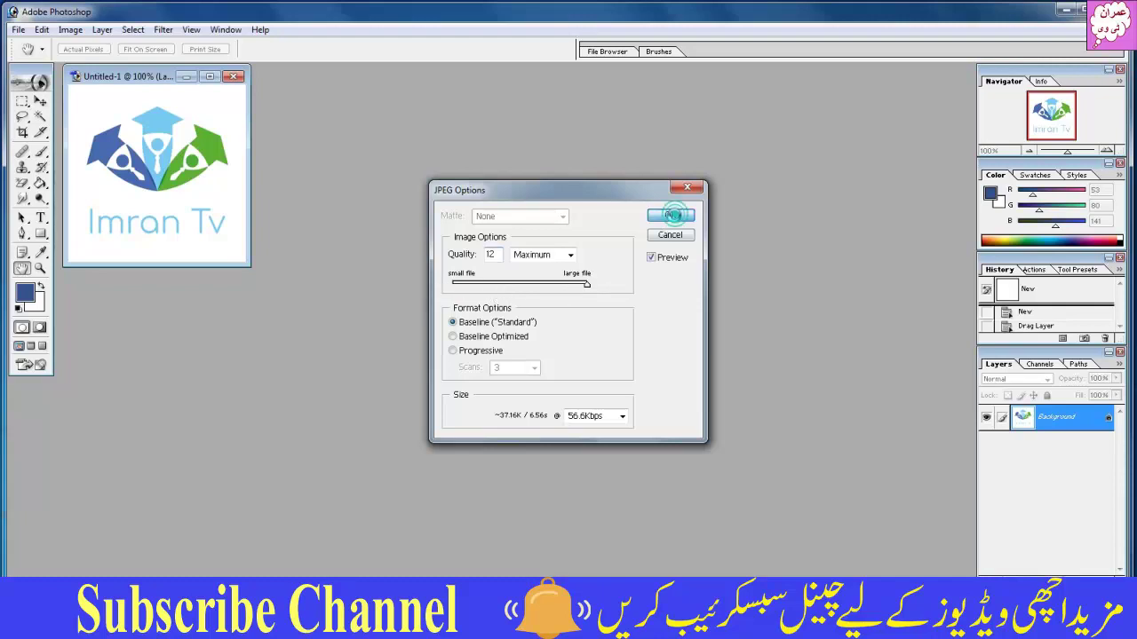
Quit Photoshop without saving Untitled-1, then browse to Local Disk (E:) and select logo2
key(ctrl+w)
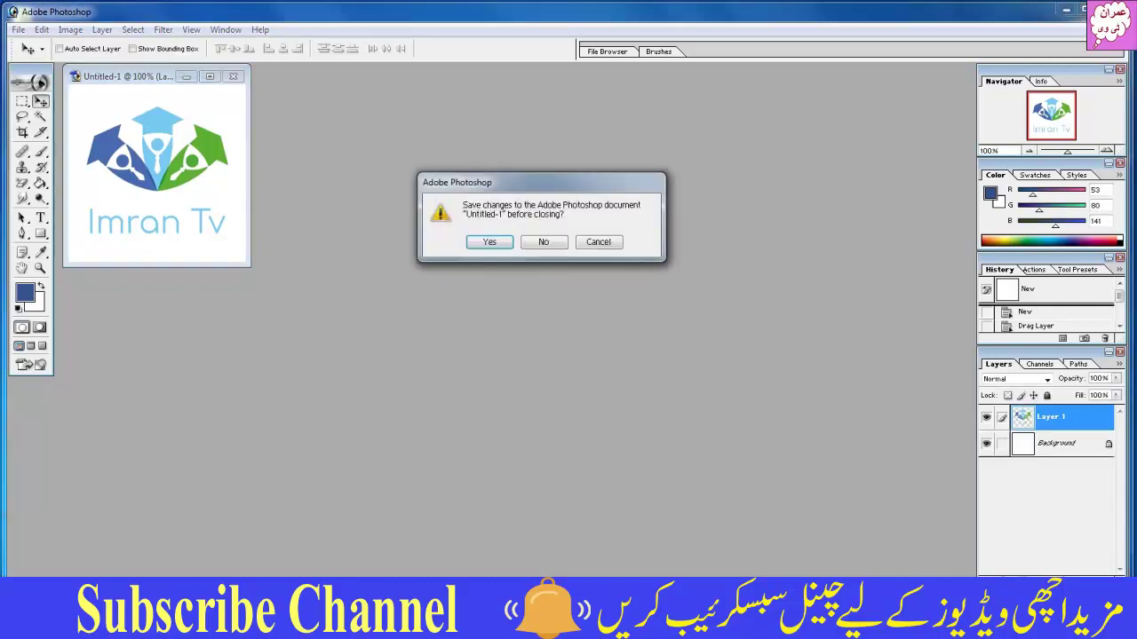
click(543, 241)
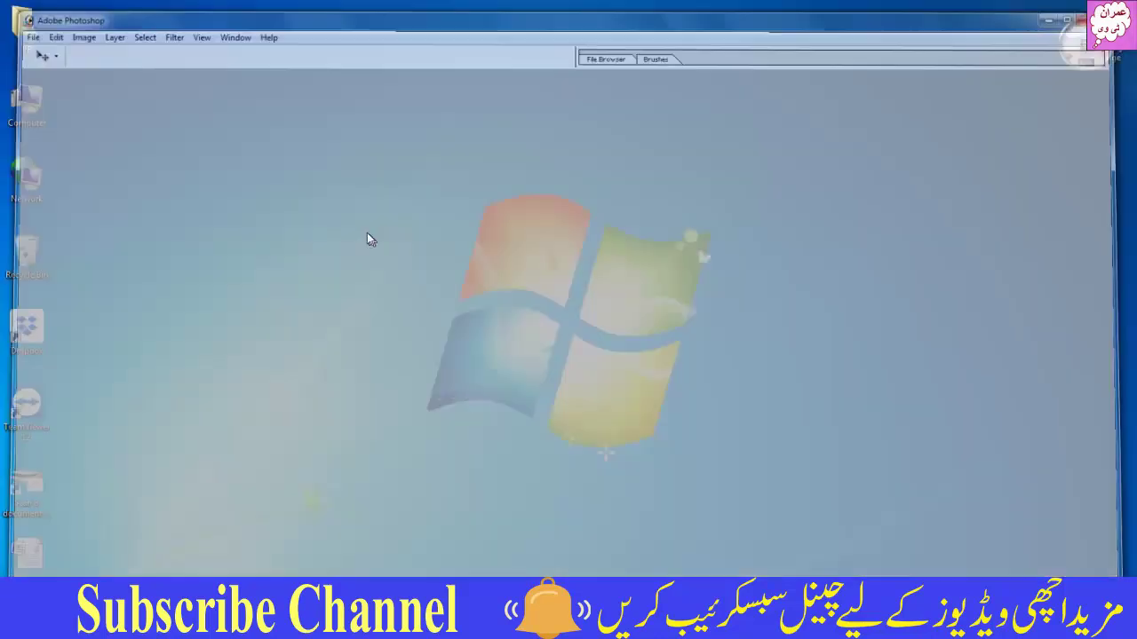
double_click(32, 103)
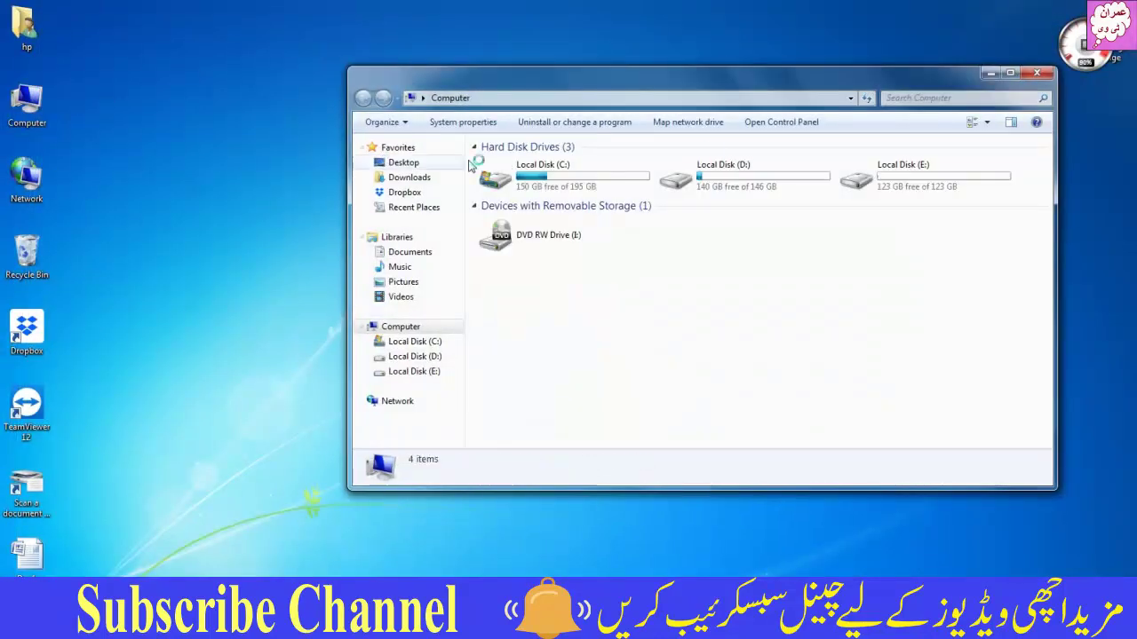
double_click(960, 185)
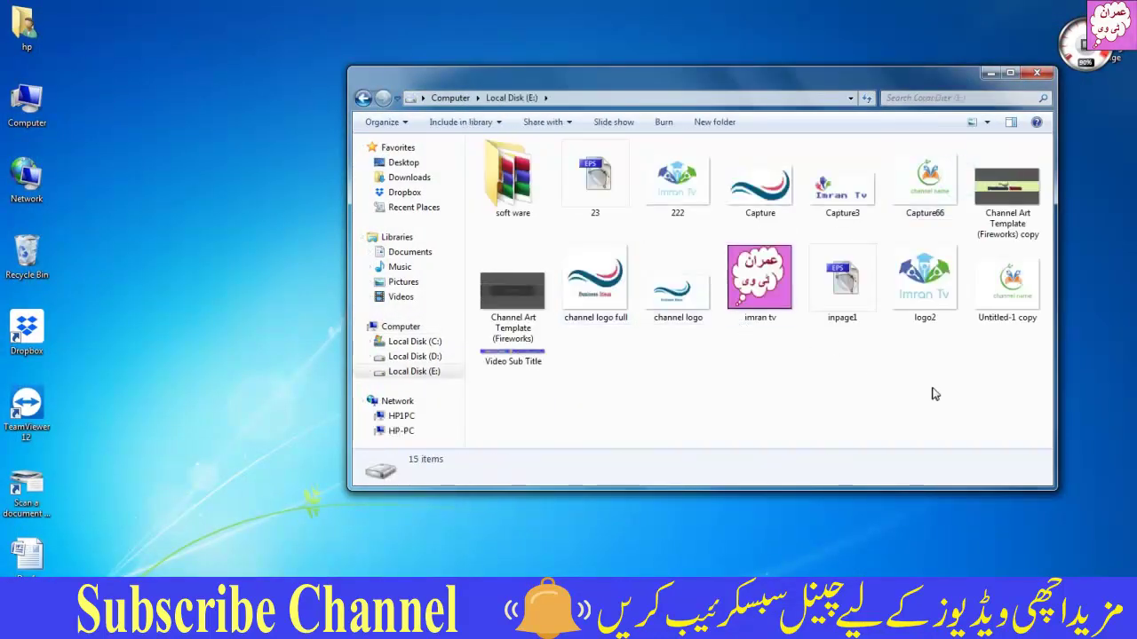
click(920, 288)
Open logo2 in Windows Photo Viewer and zoom in and out on the Imran Tv logo
double_click(920, 288)
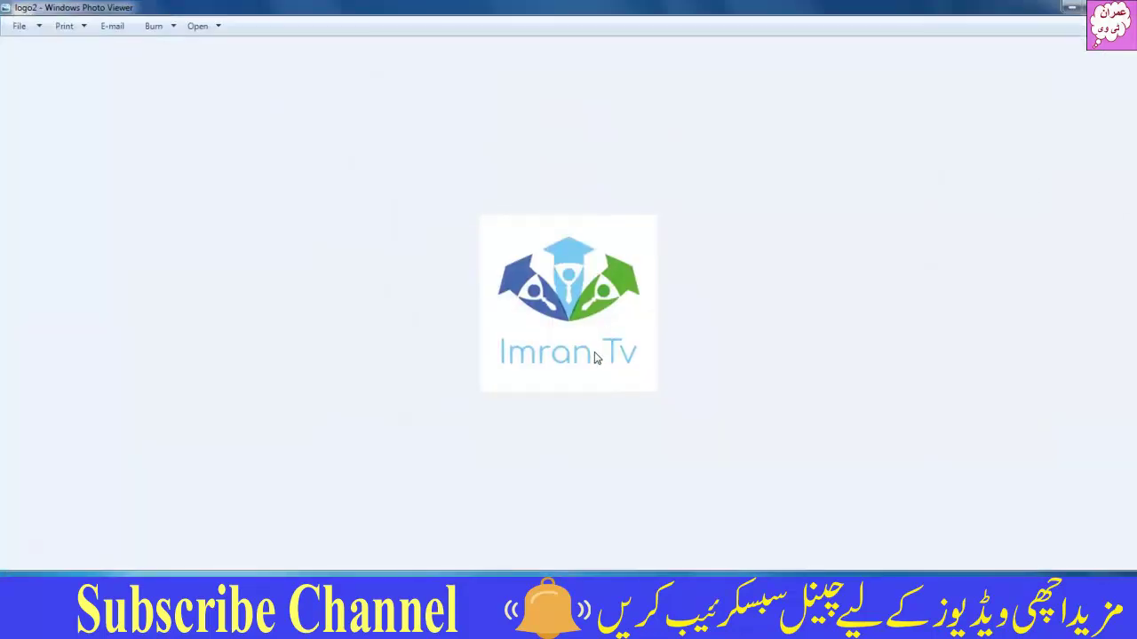
scroll(593, 330, down, 3)
scroll(567, 333, up, 2)
scroll(566, 333, up, 1)
scroll(565, 333, down, 2)
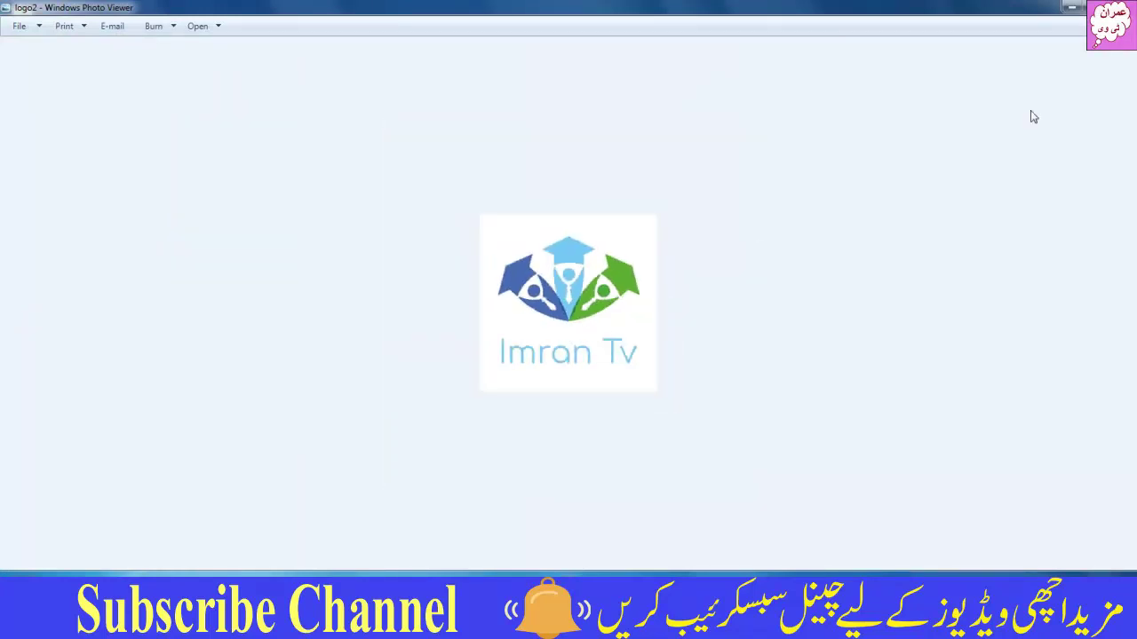